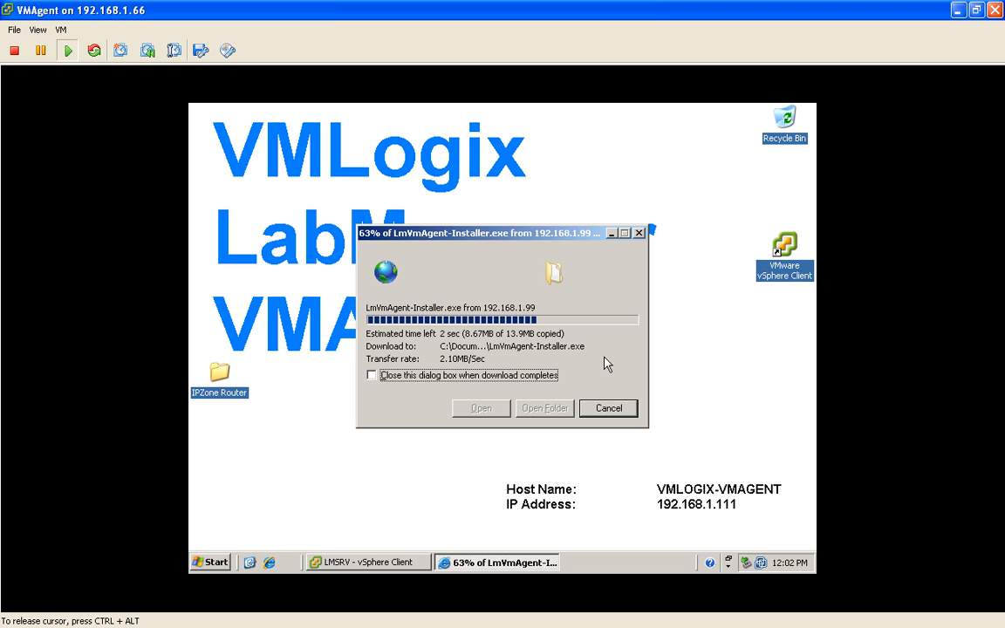
Step: Run the downloaded LmVmAgent-Installer.exe despite the unverified publisher and accept the VMAgent 3.8.1 license agreement
left_click(480, 409)
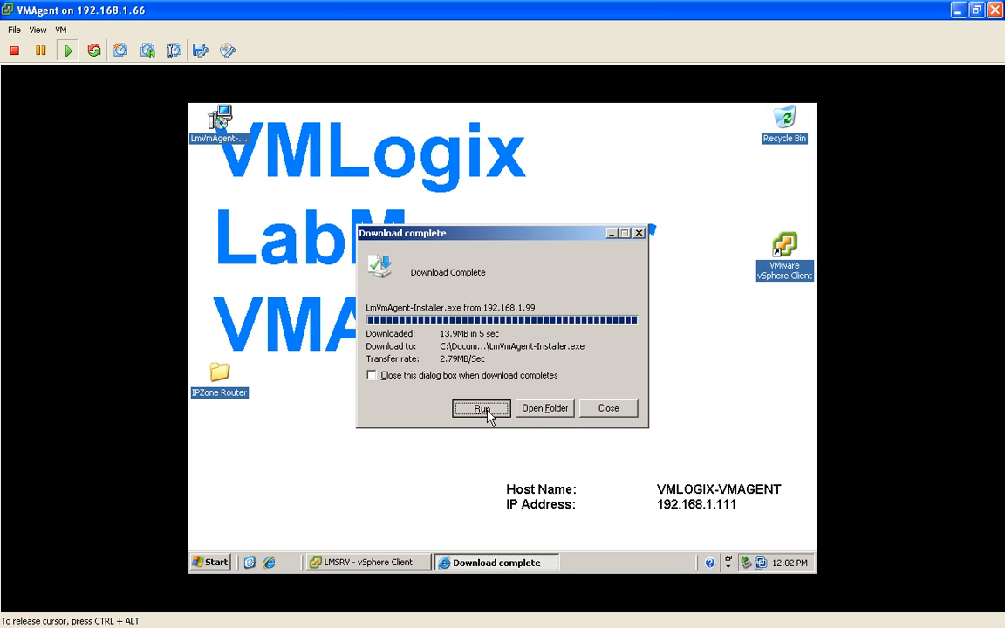
left_click(548, 331)
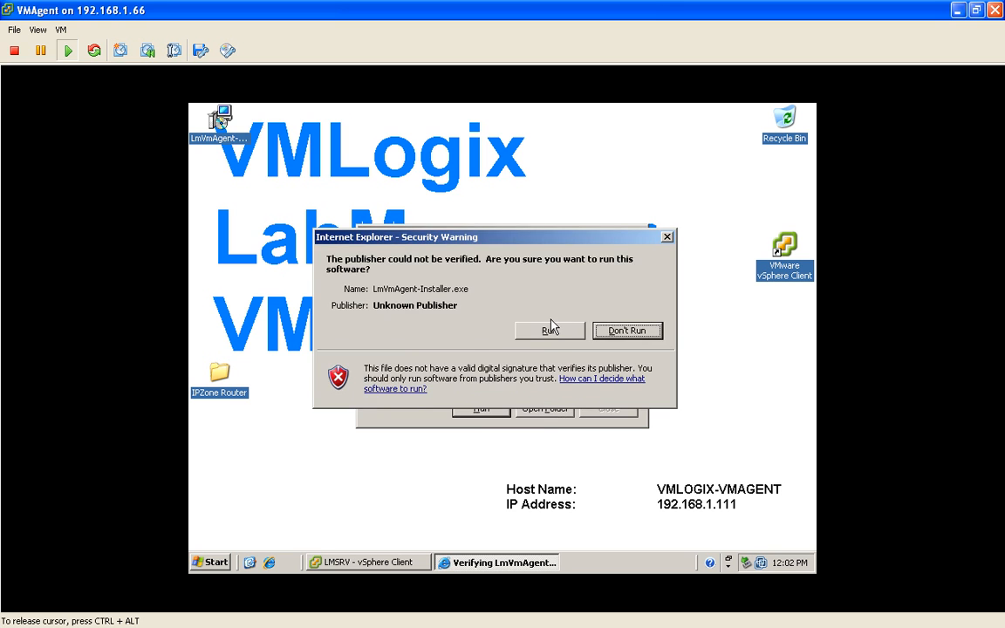
left_click(590, 457)
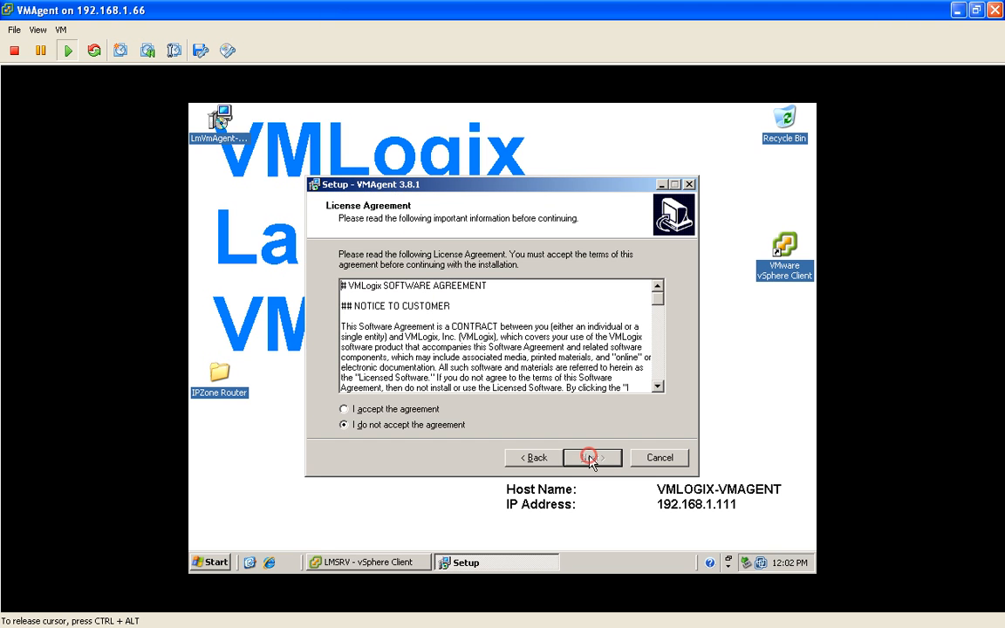
left_click(408, 410)
left_click(591, 457)
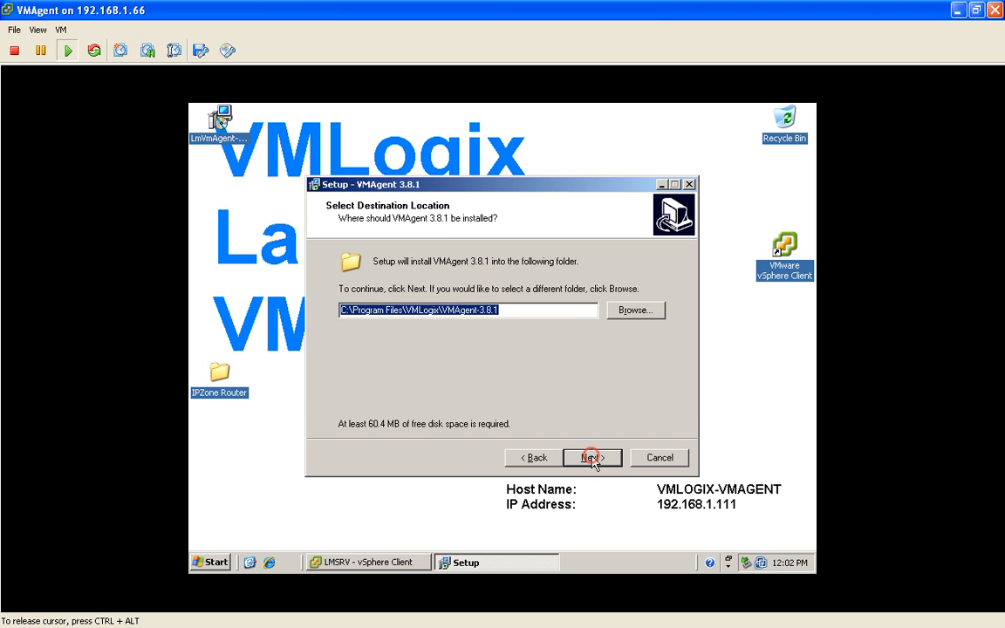
Step: Keep the default destination folder C:\Program Files\VMLogix\VMAgent-3.8.1 and the Start Menu folder VMLogix\VMAgent-3.8.1
left_click(590, 457)
left_click(471, 383)
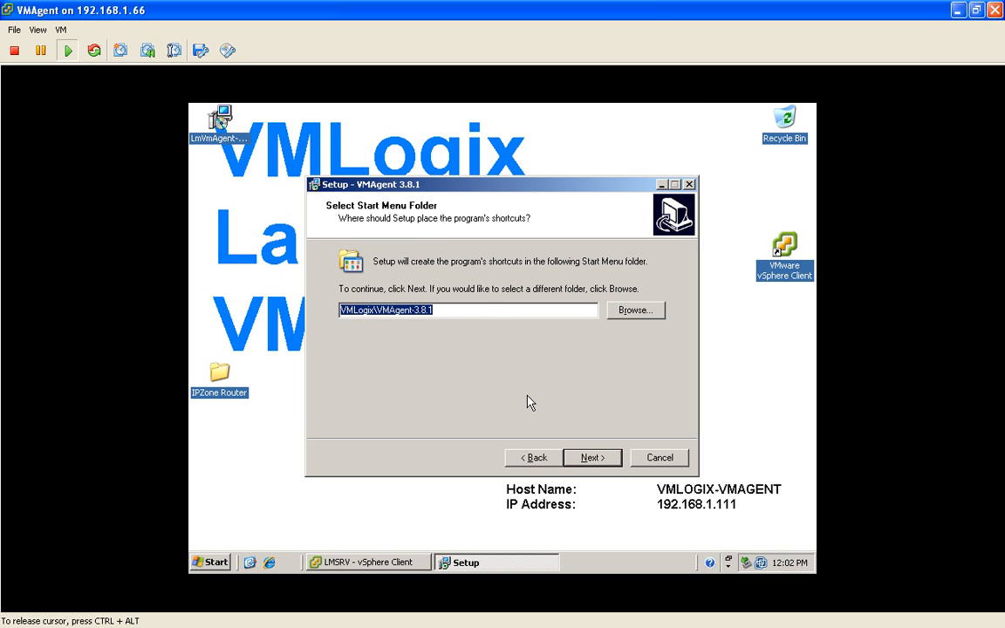
left_click(590, 459)
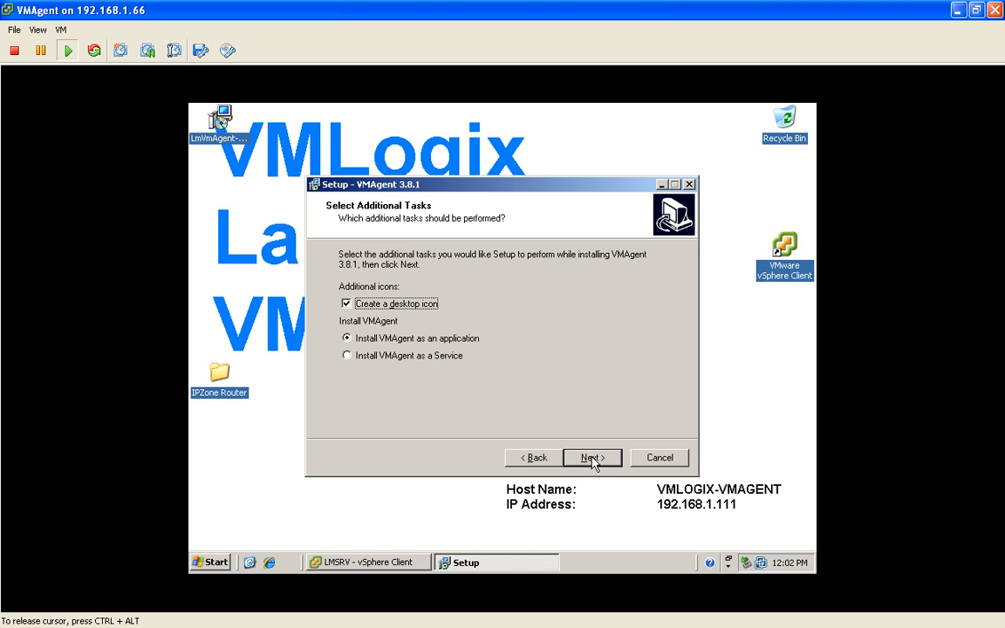
Step: Choose to install VMAgent as an application with a desktop icon, run the installation and finish the setup wizard
left_click(381, 356)
left_click(381, 340)
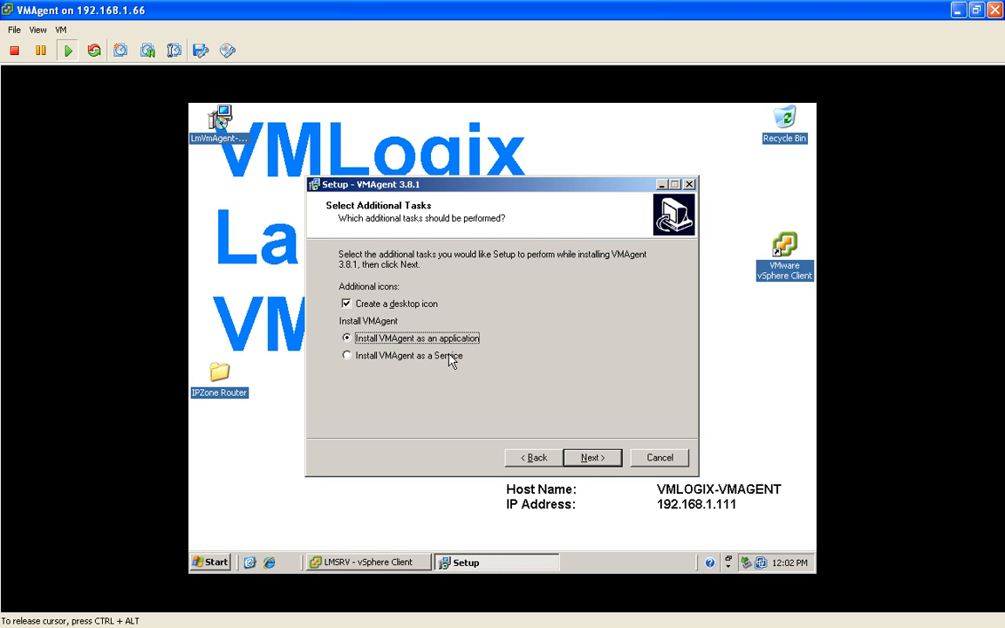
left_click(590, 457)
left_click(591, 457)
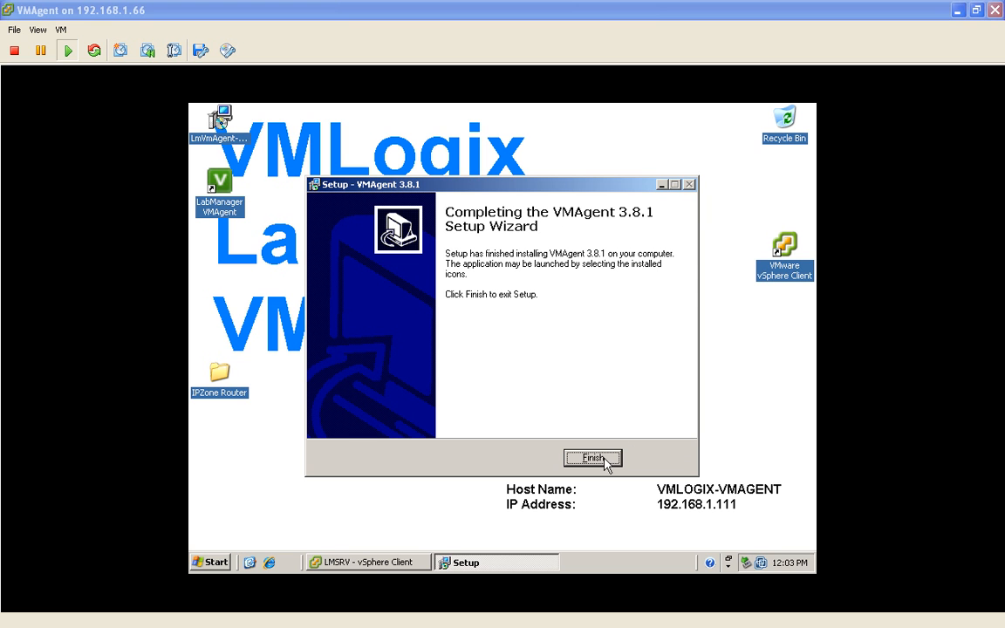
left_click(598, 459)
left_click(600, 459)
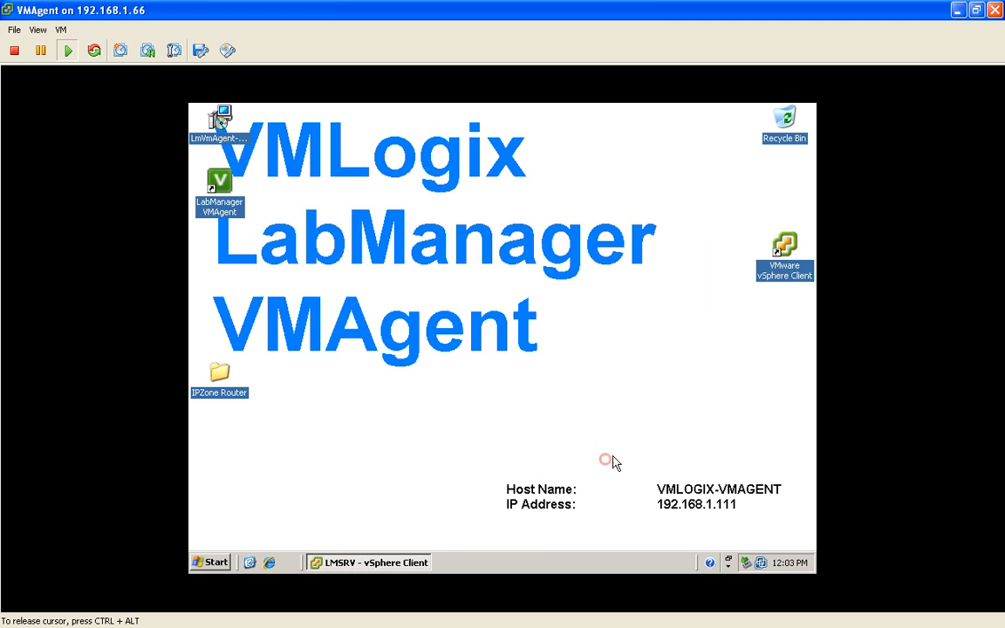
Step: Launch LabManager VMAgent and open its Dashboard
double_click(209, 187)
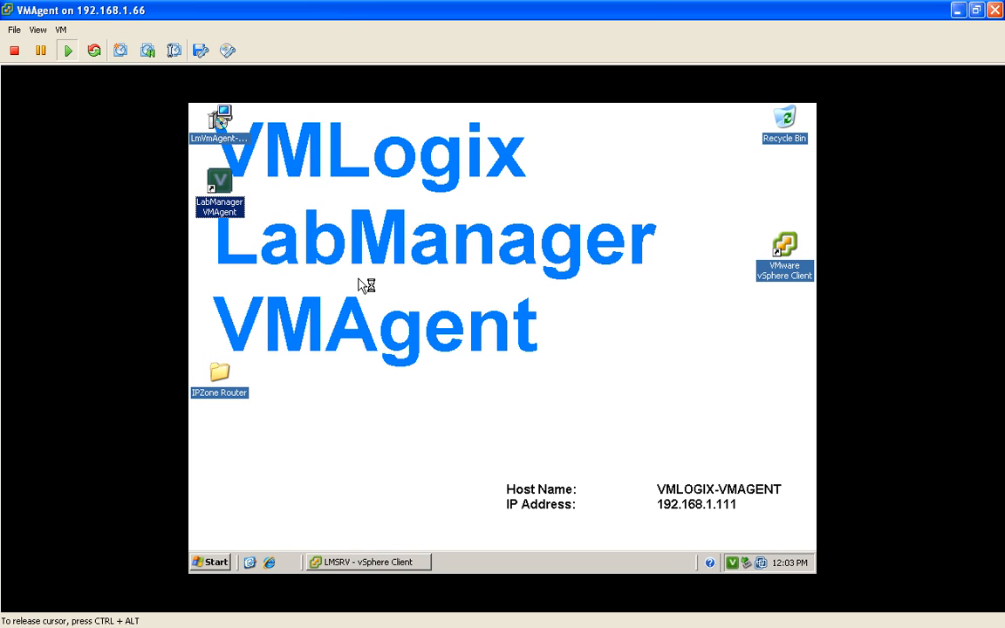
right_click(732, 565)
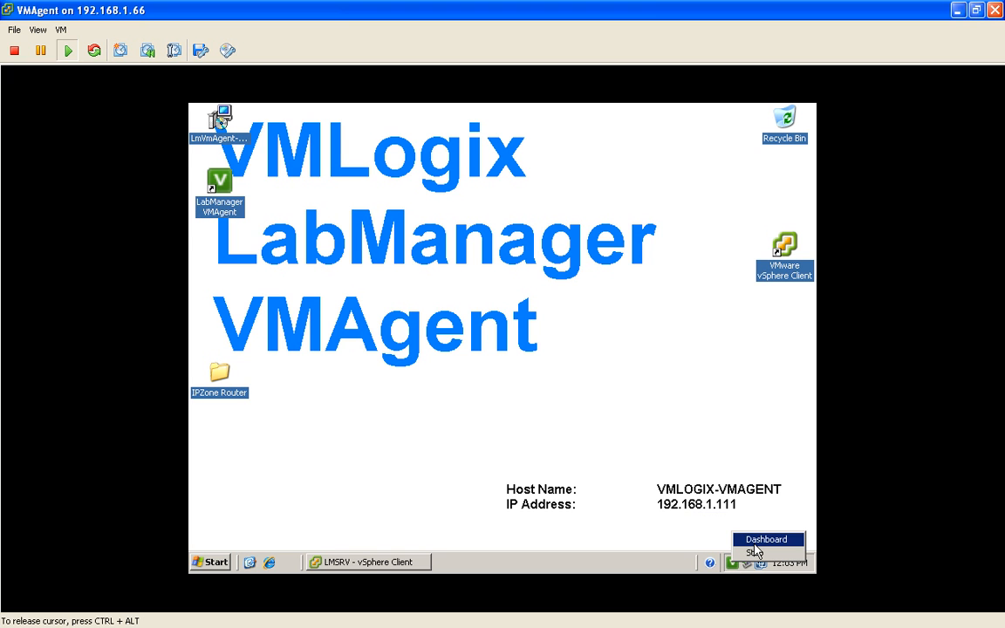
left_click(755, 542)
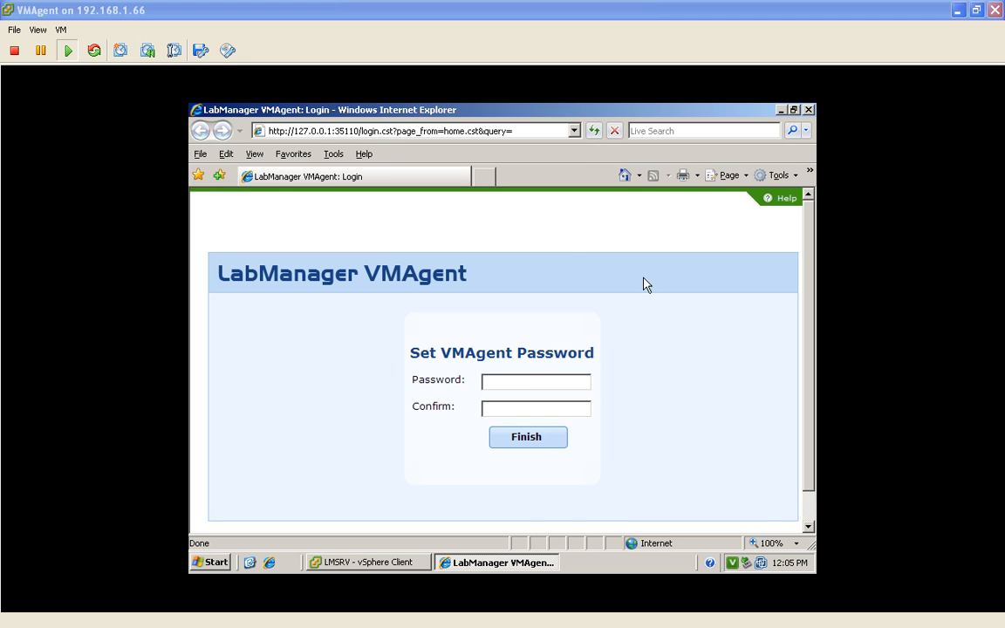
Step: Set and confirm the VMAgent password and log in to LabManager VMAgent with it
left_click(516, 384)
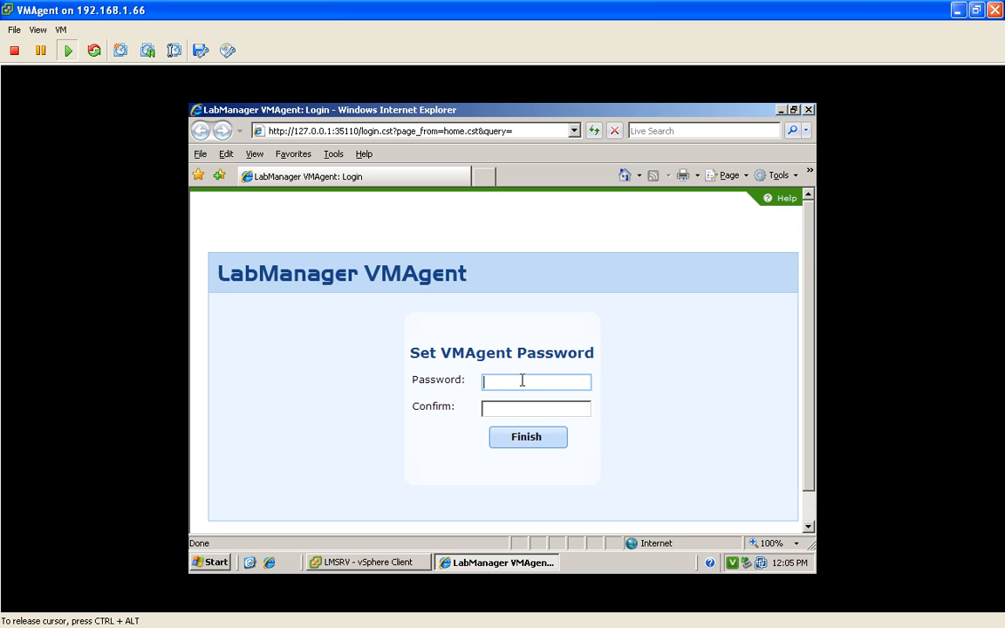
key("Tab")
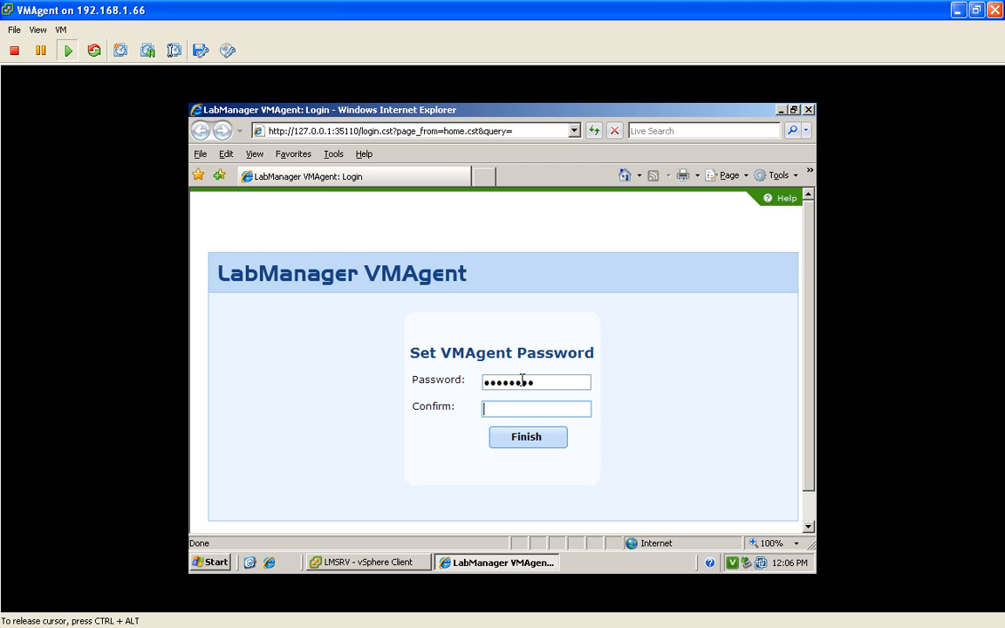
type("********")
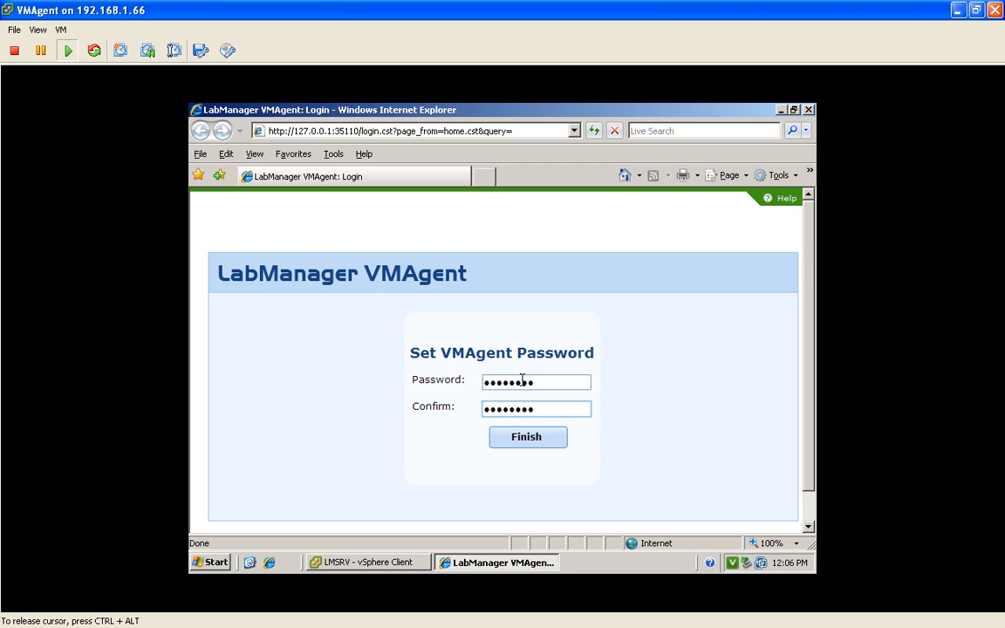
left_click(531, 443)
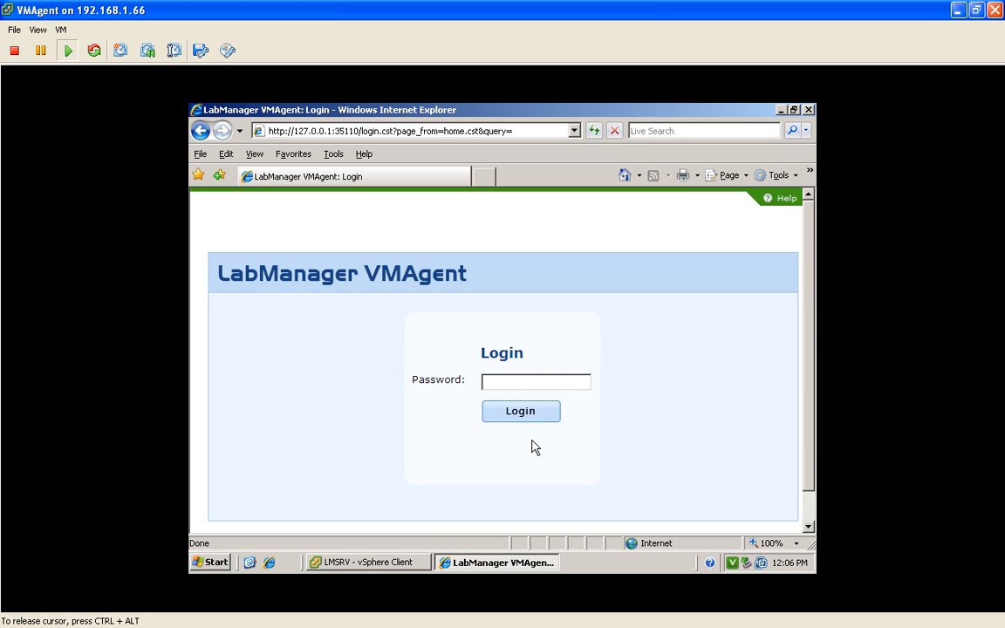
left_click(511, 380)
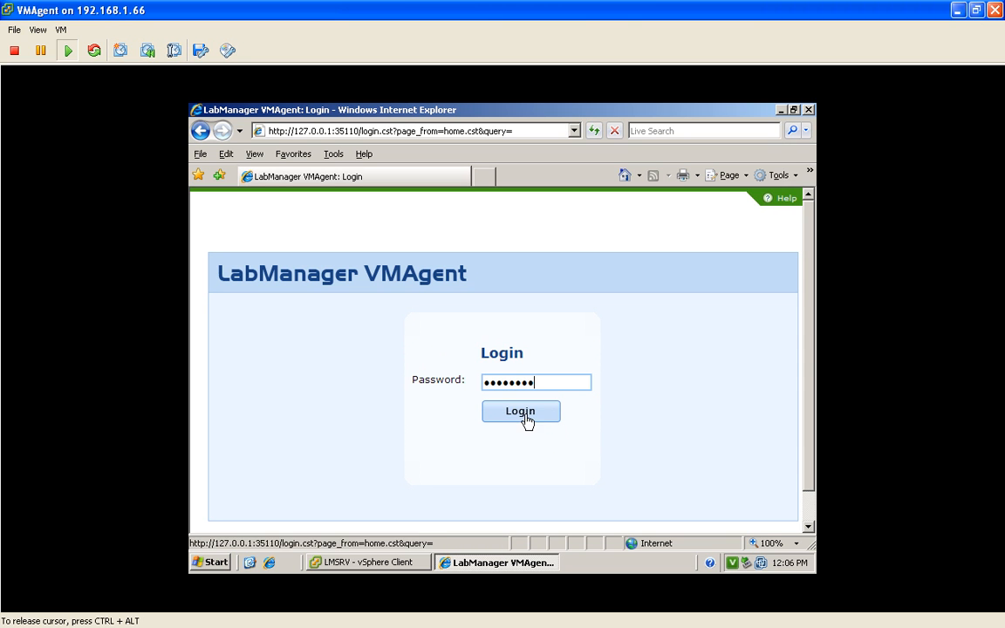
left_click(524, 417)
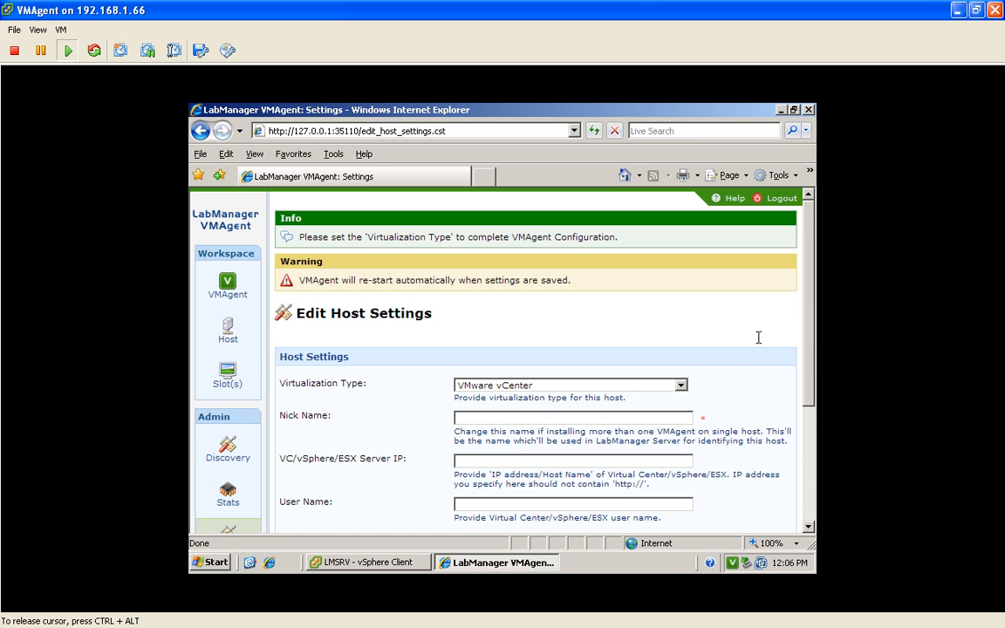
Step: In the host settings, select VMware vCenter as the virtualization type and enter the nick name vCenter4 VMAgent
left_click_drag(806, 341, 816, 402)
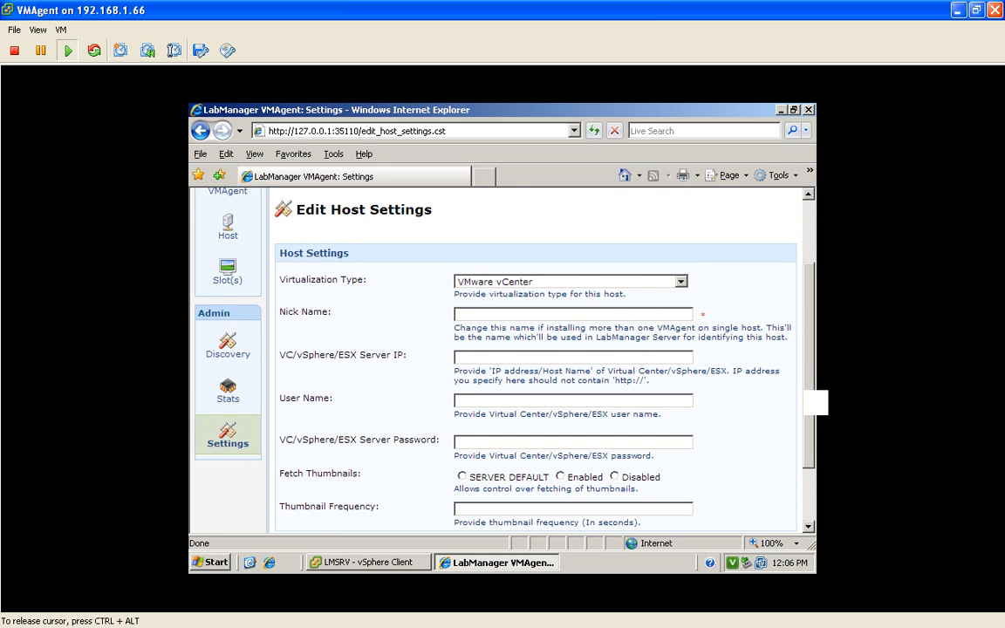
left_click_drag(814, 402, 816, 414)
left_click(678, 257)
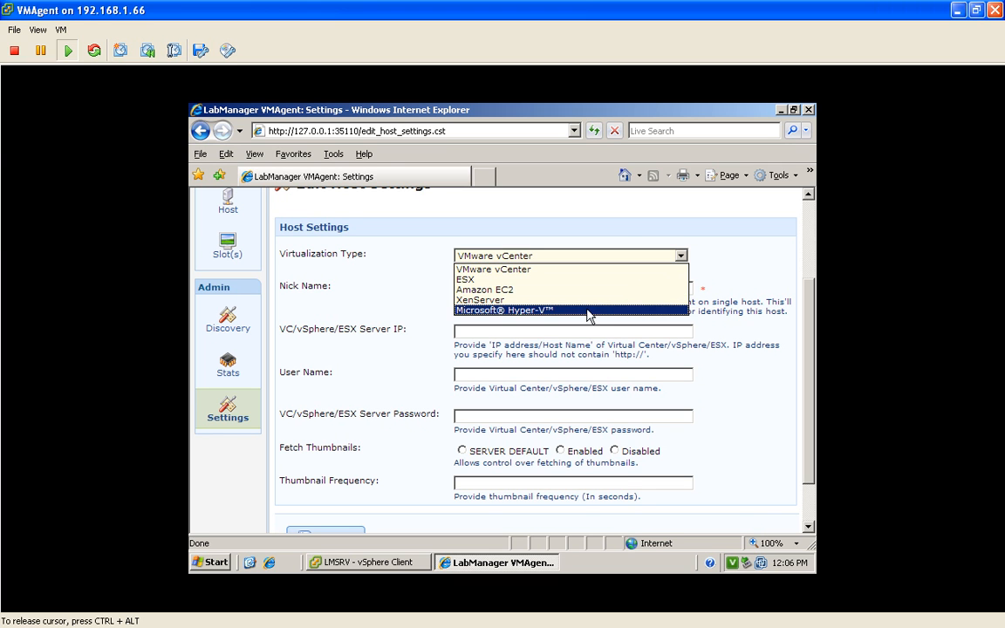
left_click(555, 270)
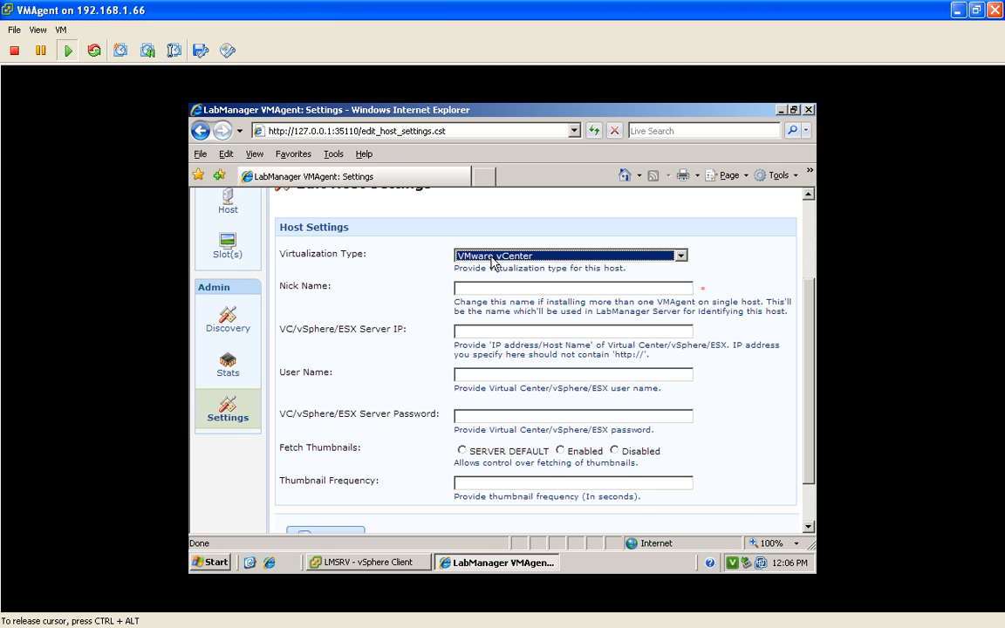
left_click(495, 289)
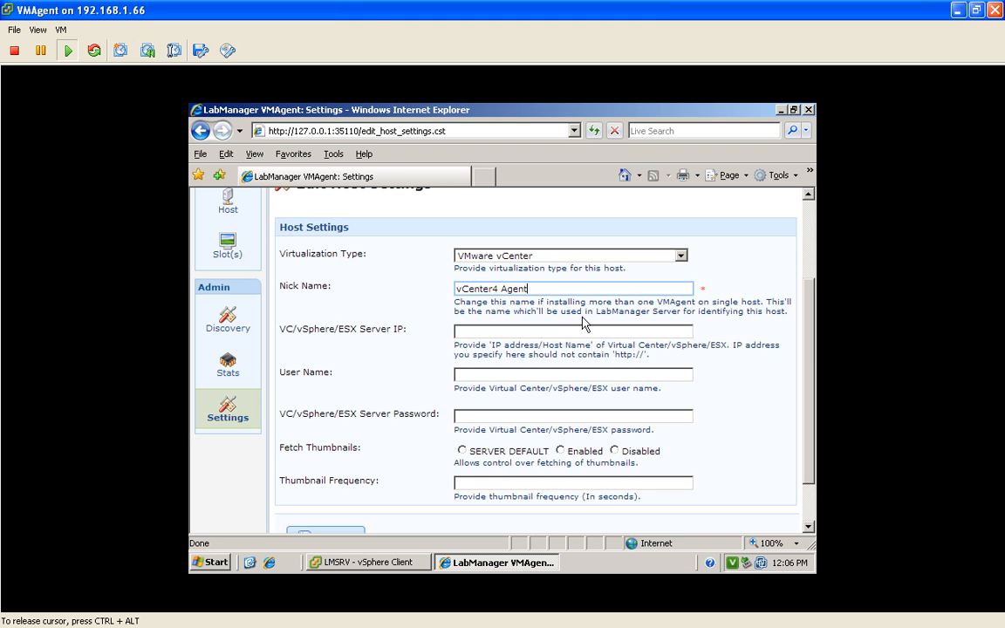
left_click(501, 288)
type("VM")
Step: Switch to vSphere Client and look up the IP address of the LMSRV vCenter server for the server IP field
left_click(499, 328)
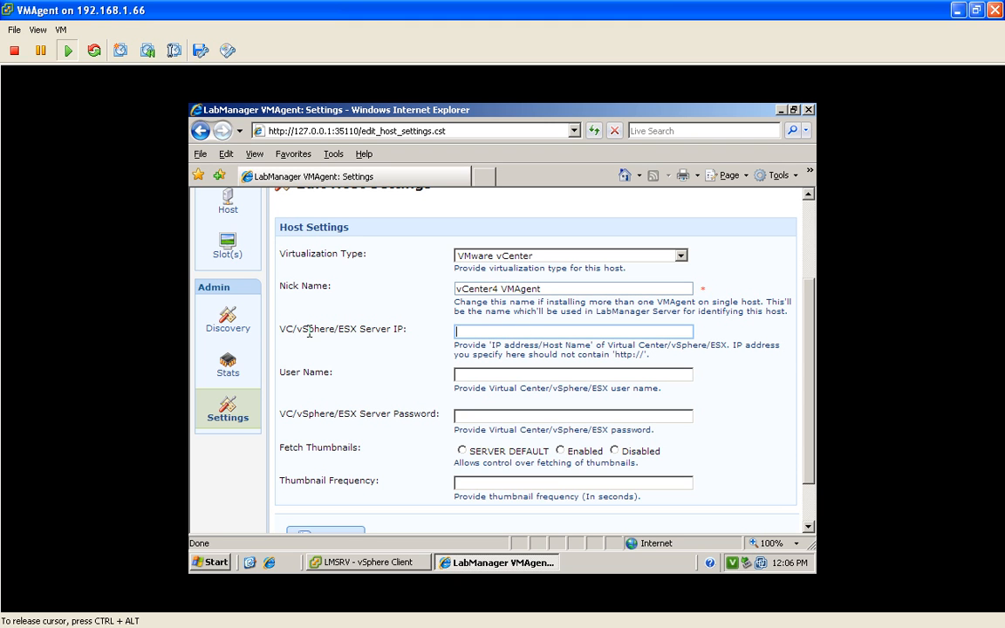
left_click_drag(280, 329, 356, 330)
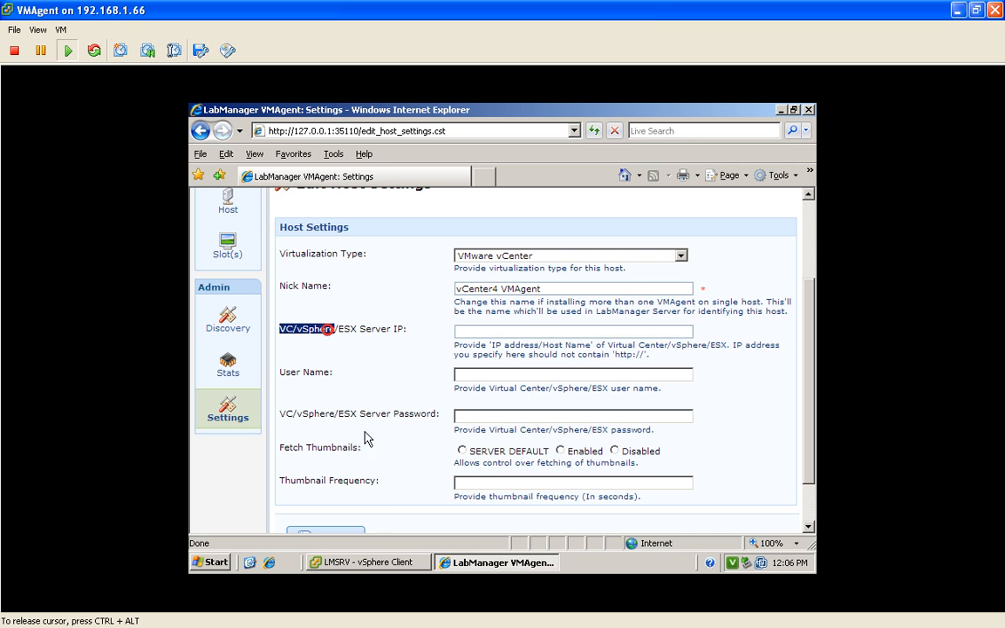
left_click(388, 565)
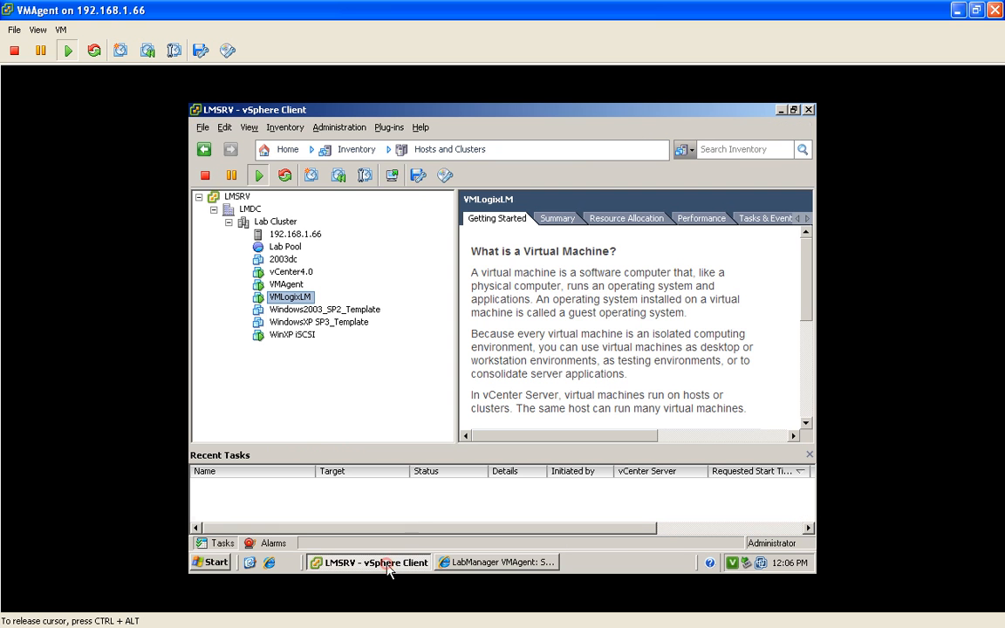
left_click(238, 197)
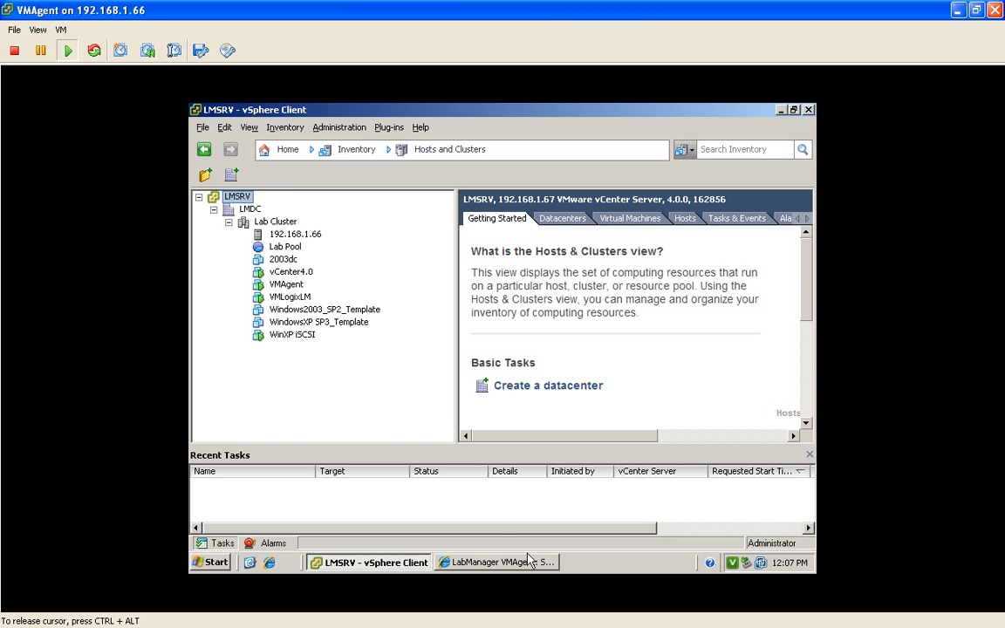
Step: Return to the VMAgent host settings and enter server IP 192.168.1.67, user name administrator and the server password
left_click(497, 562)
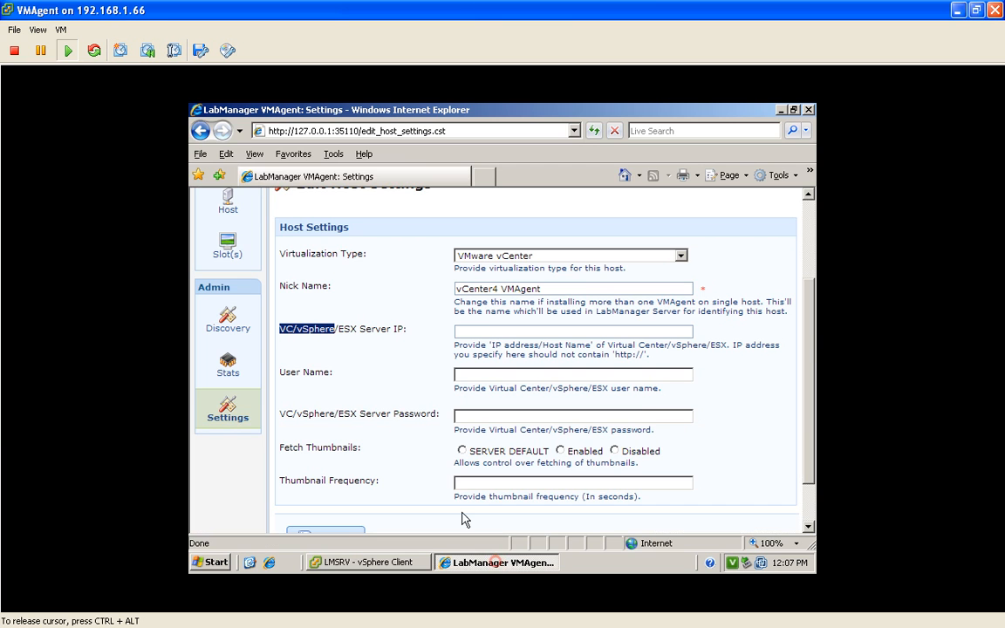
left_click(477, 331)
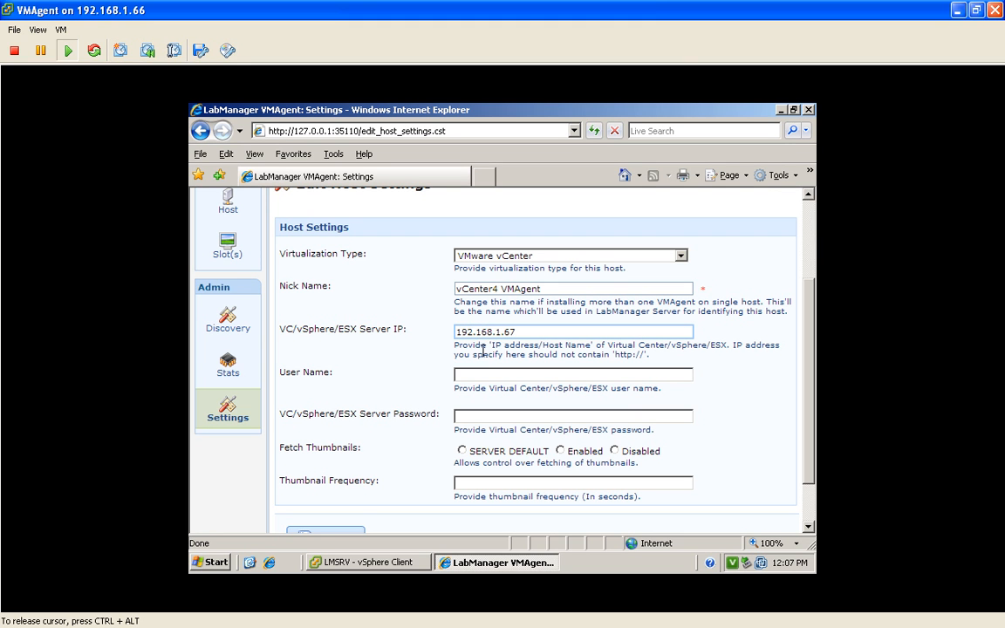
left_click(486, 372)
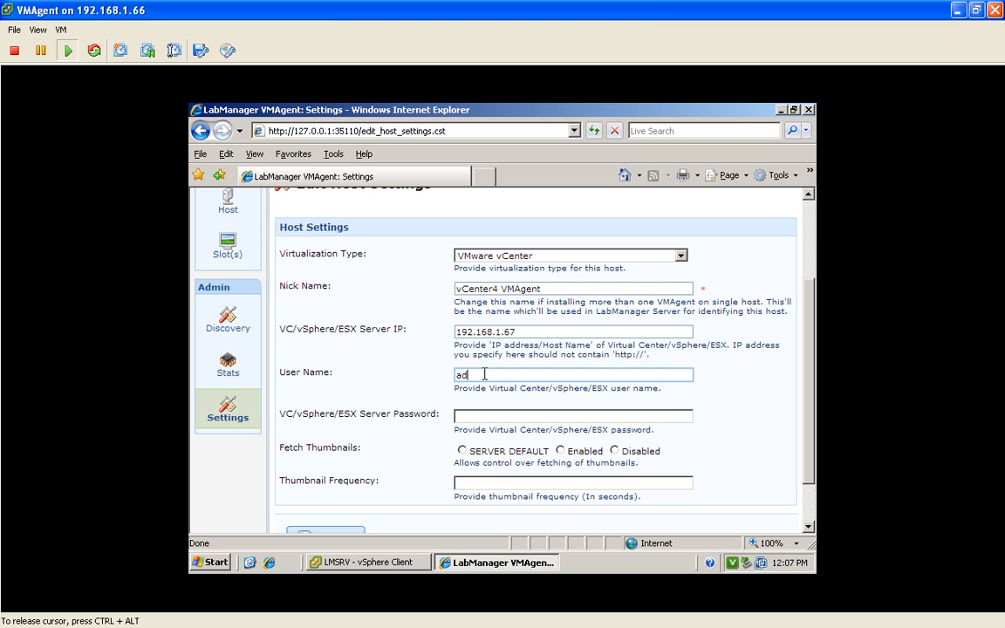
type("administrator")
key("Tab")
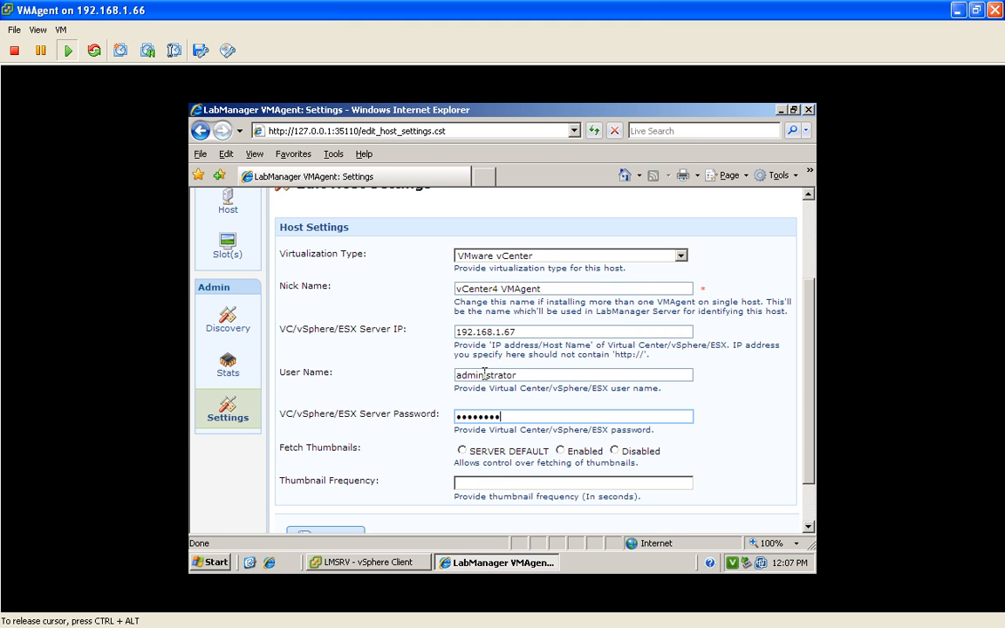
Step: Set Fetch Thumbnails to SERVER DEFAULT and save the host settings
left_click(463, 450)
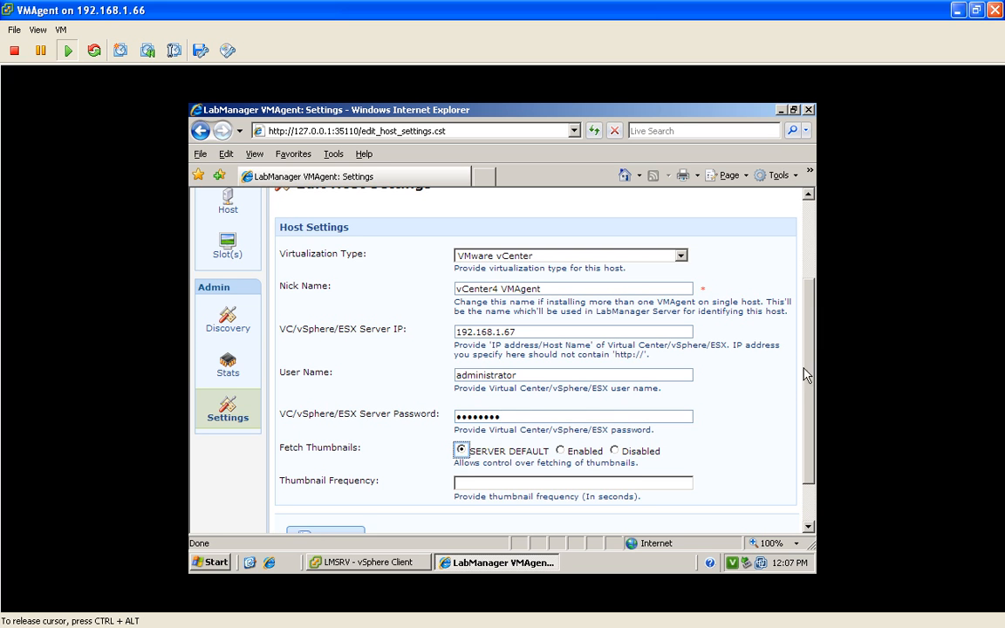
left_click_drag(806, 375, 808, 422)
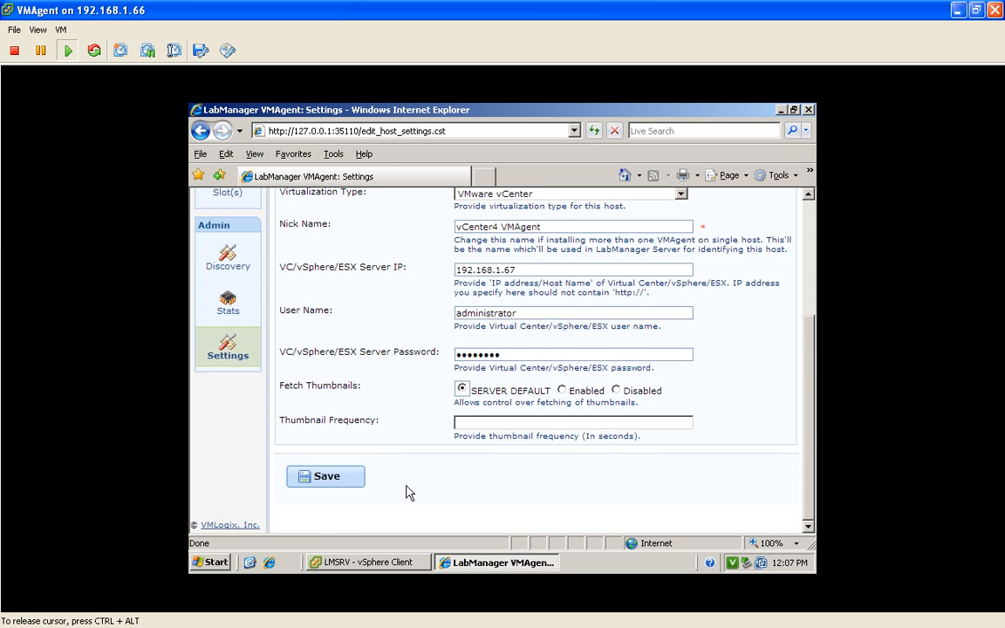
left_click(327, 481)
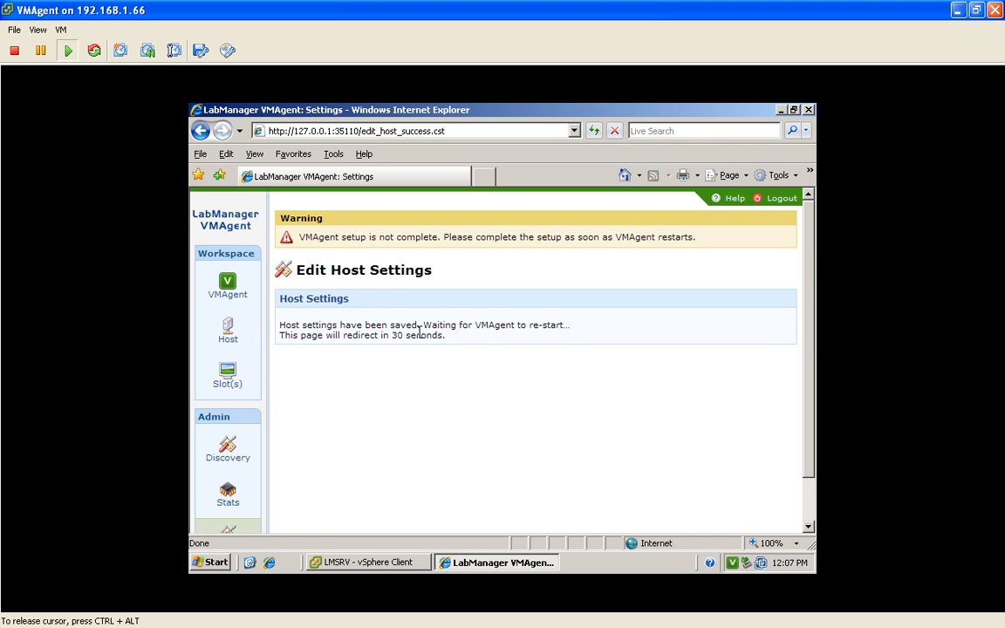
Step: Switch to vSphere Client and examine the datacenter, cluster and resource pool in the LMSRV inventory
key("ctrl+alt")
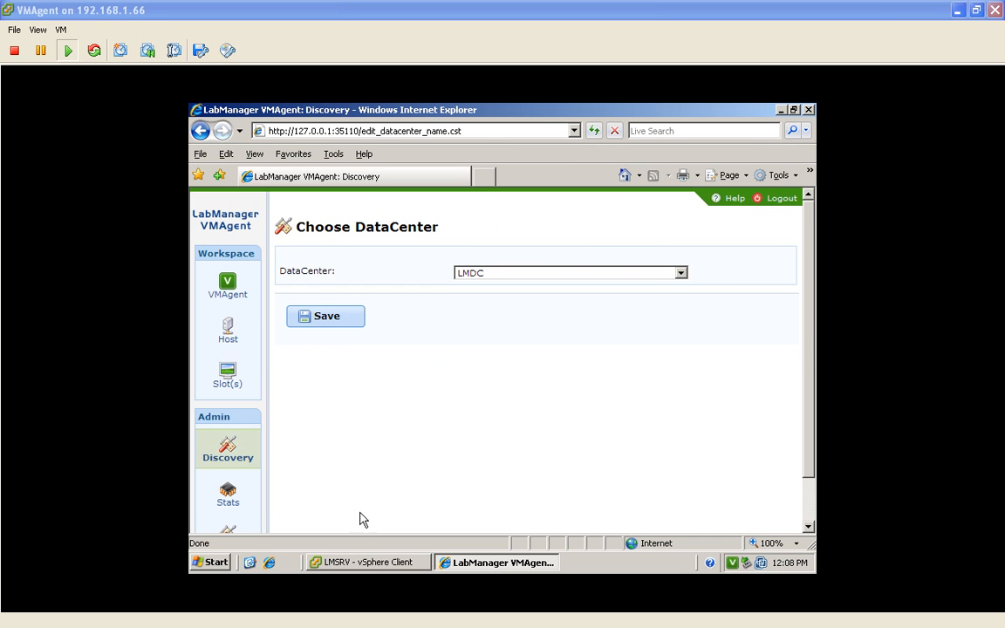
left_click(377, 563)
left_click(377, 563)
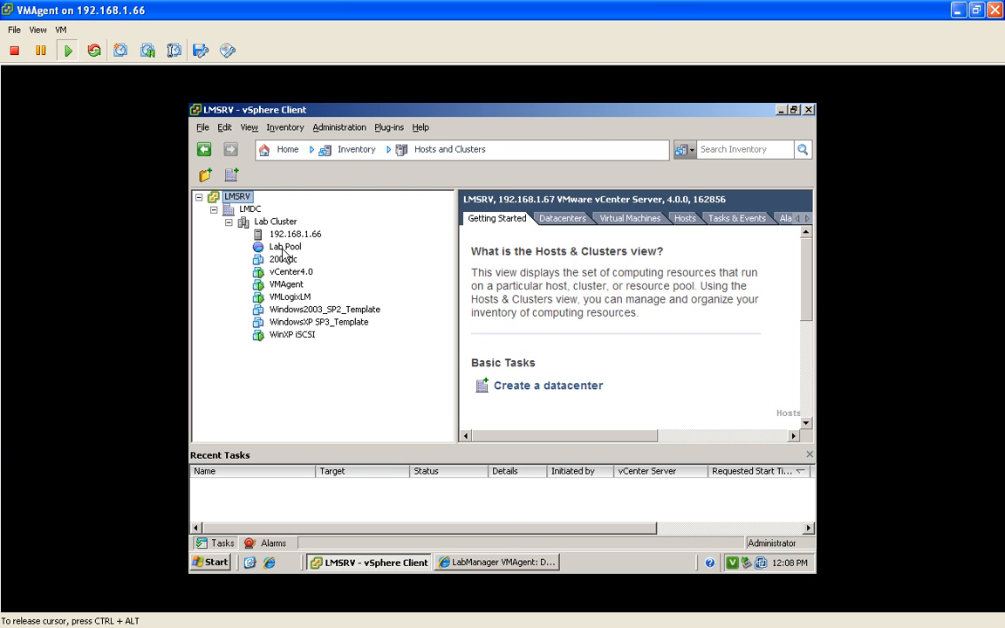
Step: Return to the VMAgent setup and save LMDC as the datacenter and Lab Cluster as the cluster
left_click(493, 562)
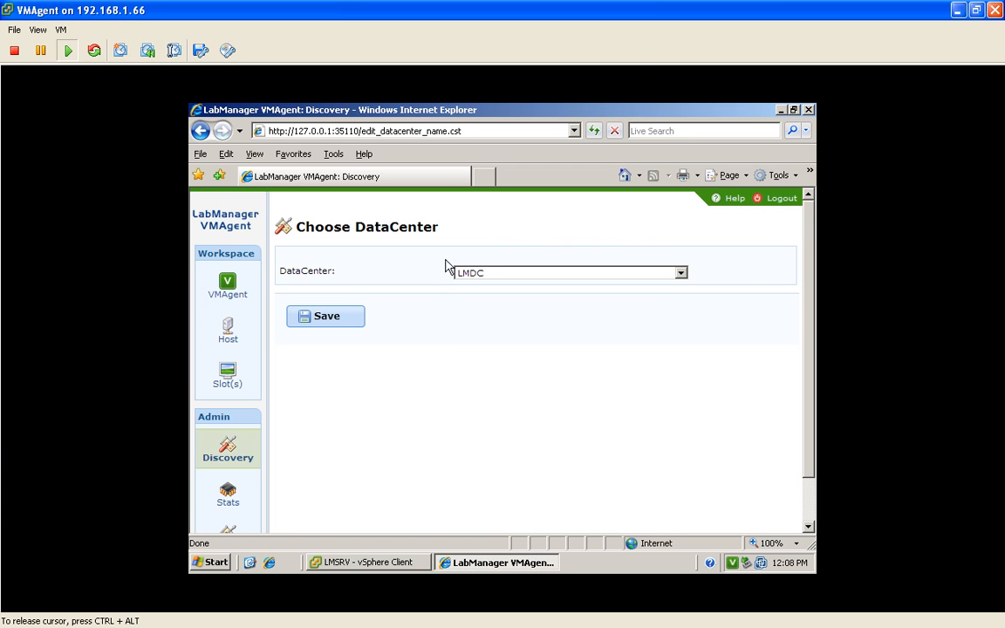
left_click(334, 322)
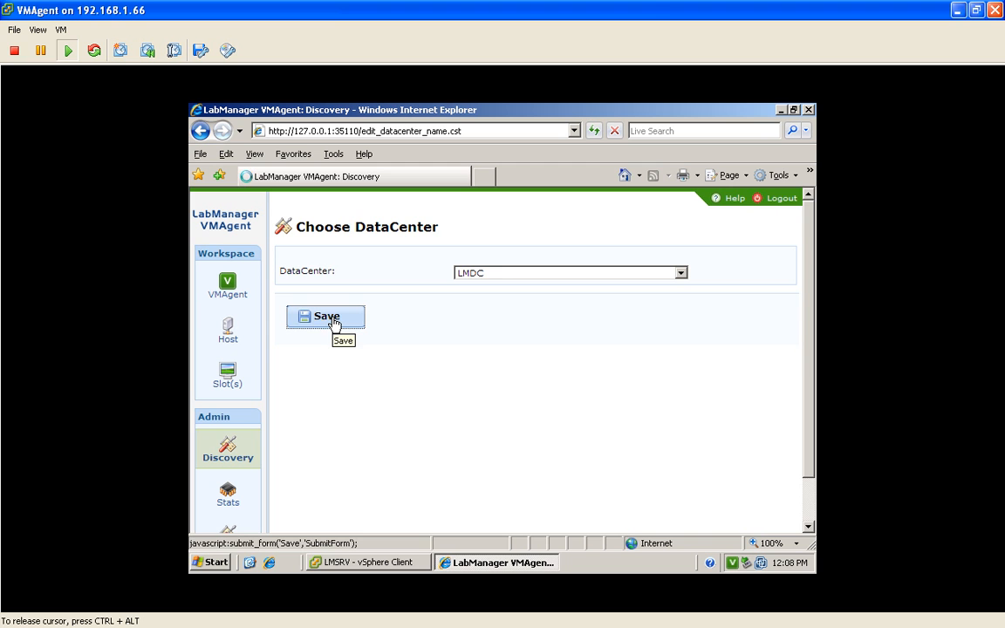
left_click(505, 274)
left_click(488, 286)
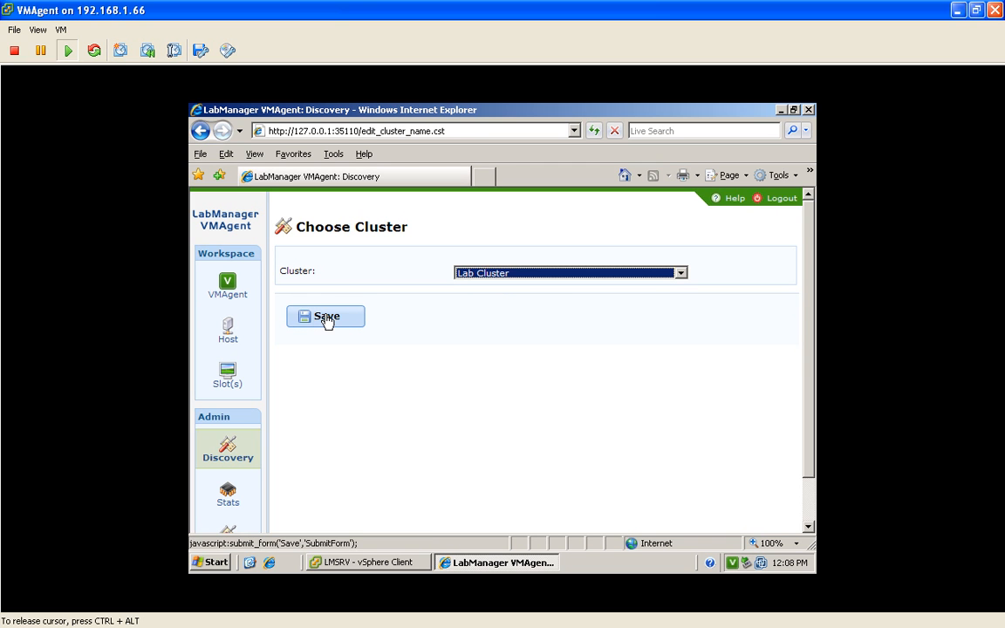
left_click(327, 319)
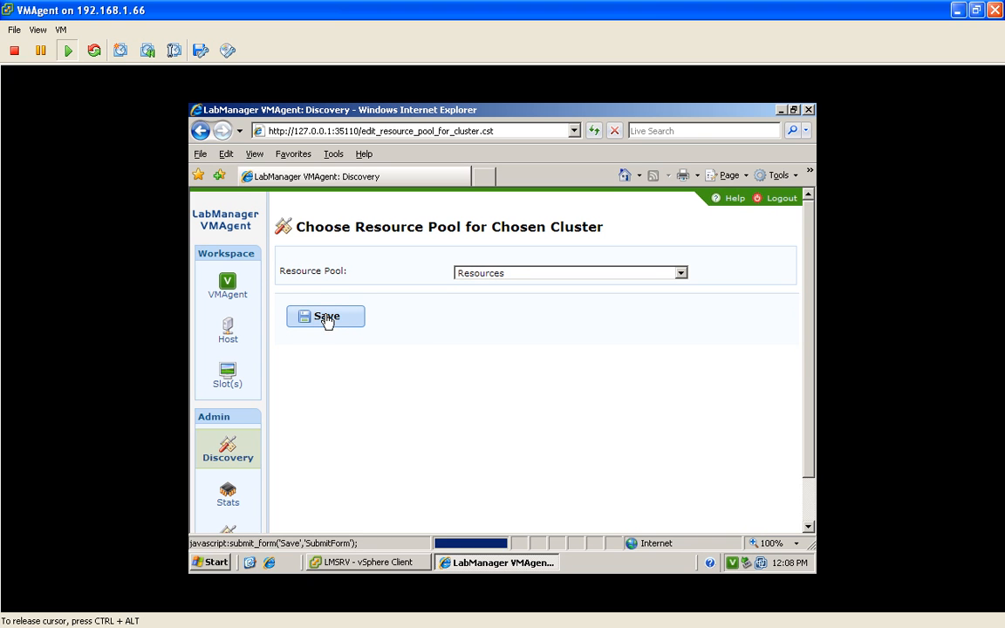
Step: Choose Lab Pool as the resource pool for the cluster and save through to the vSwitch settings
left_click(538, 275)
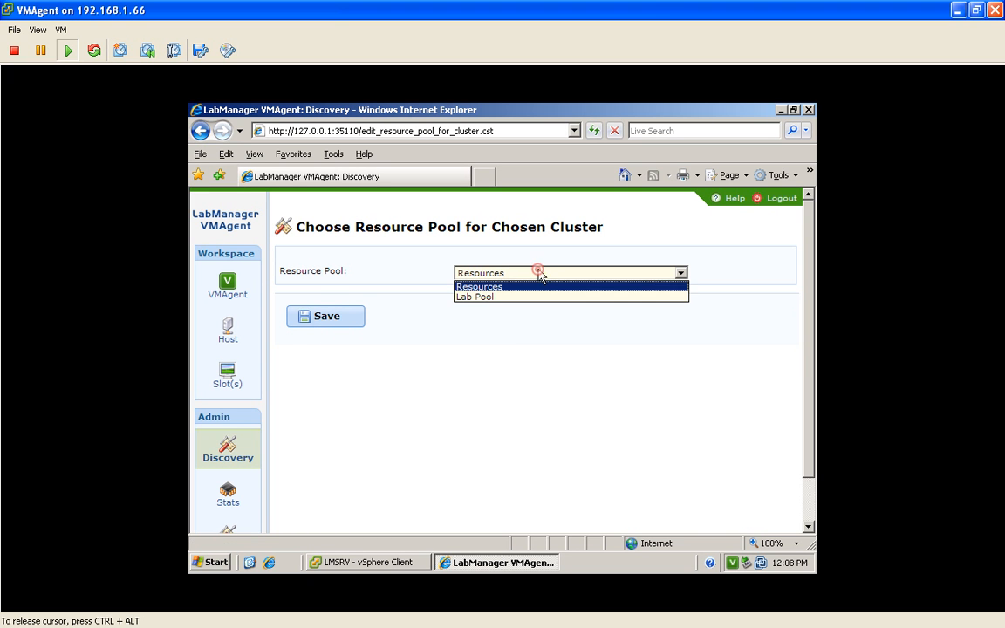
left_click(495, 299)
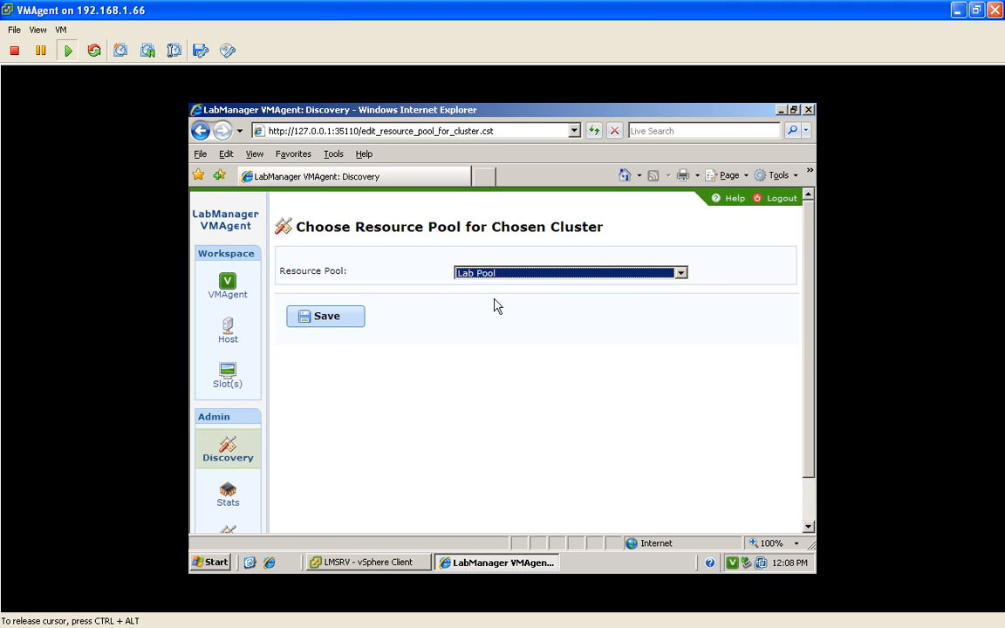
left_click(330, 323)
left_click(328, 318)
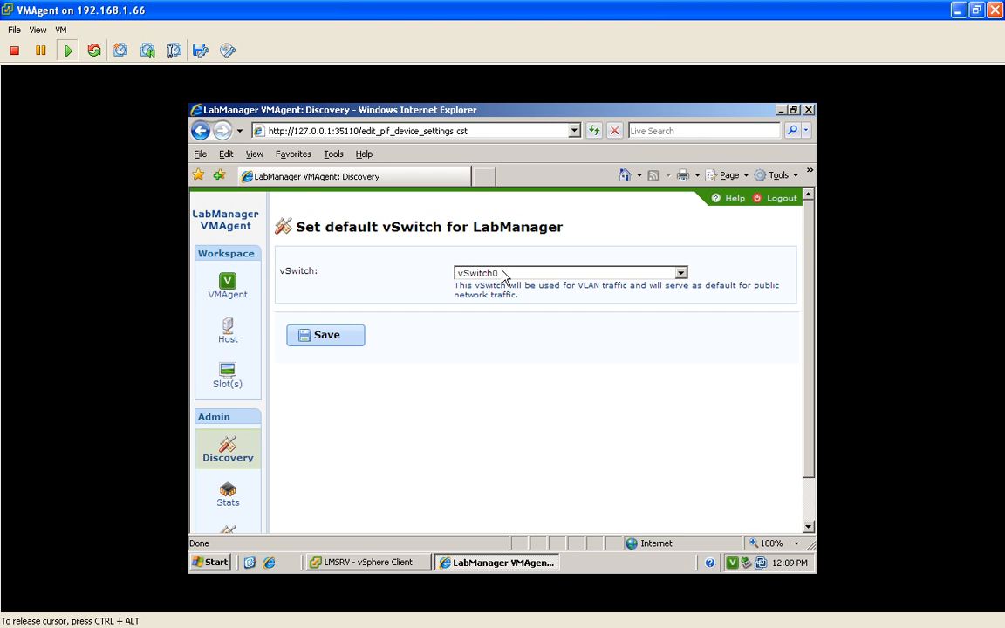
Step: Keep vSwitch0 as the default vSwitch for LabManager and save the setting
left_click(502, 276)
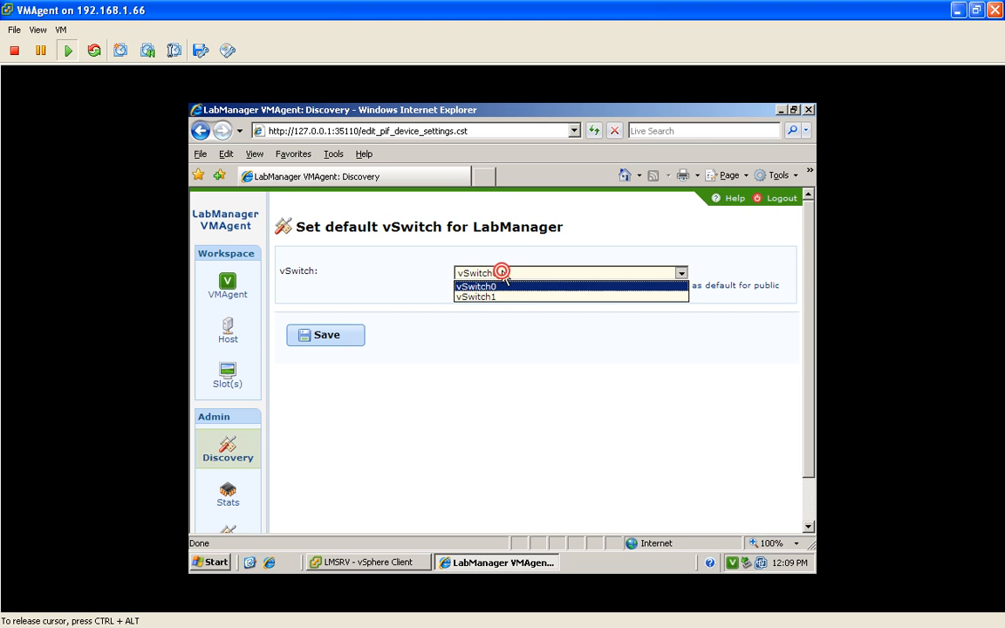
left_click(502, 273)
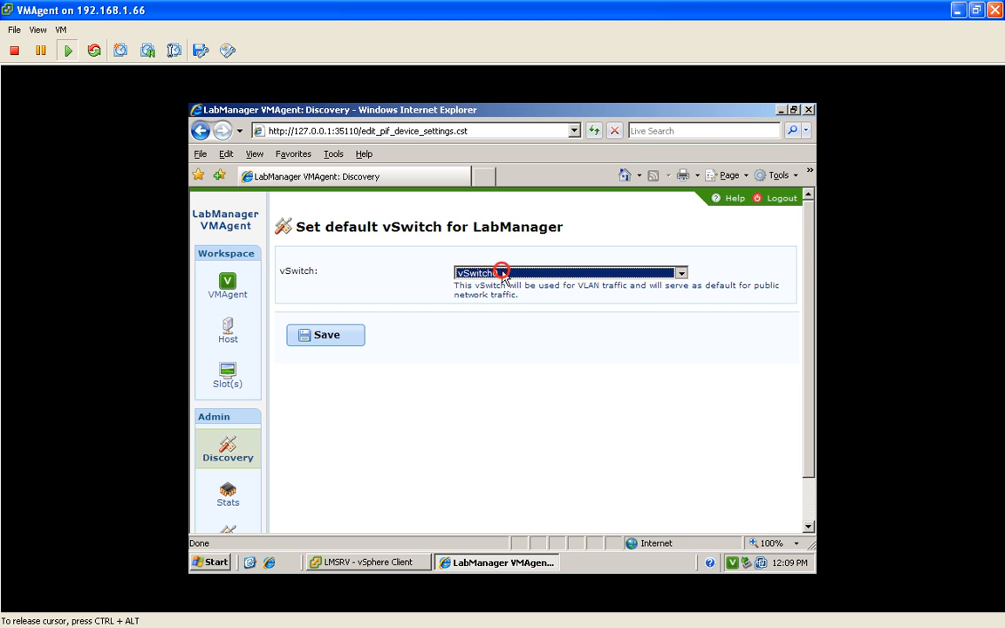
left_click(338, 338)
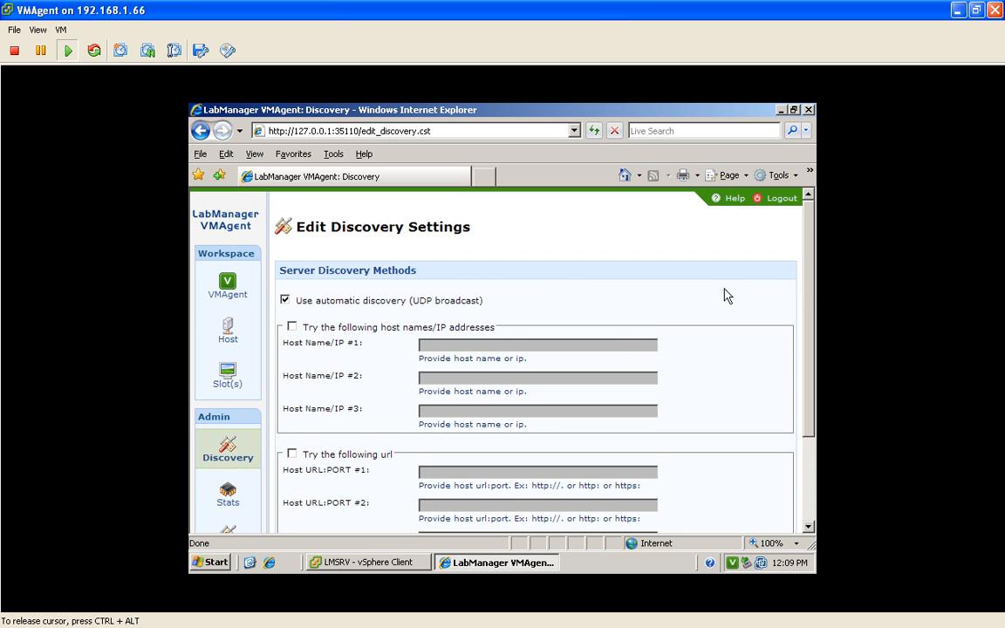
Step: Enable discovery by host name or IP address, enter 192.168.1.99 as Host Name/IP #1 and save the discovery settings
scroll(806, 288, "down", 3)
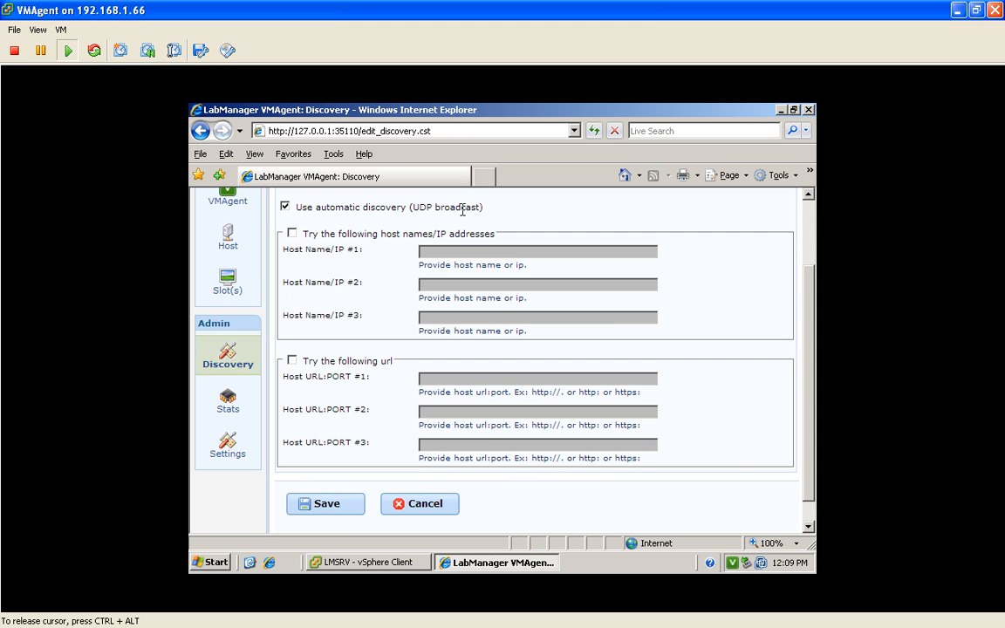
left_click_drag(479, 206, 413, 207)
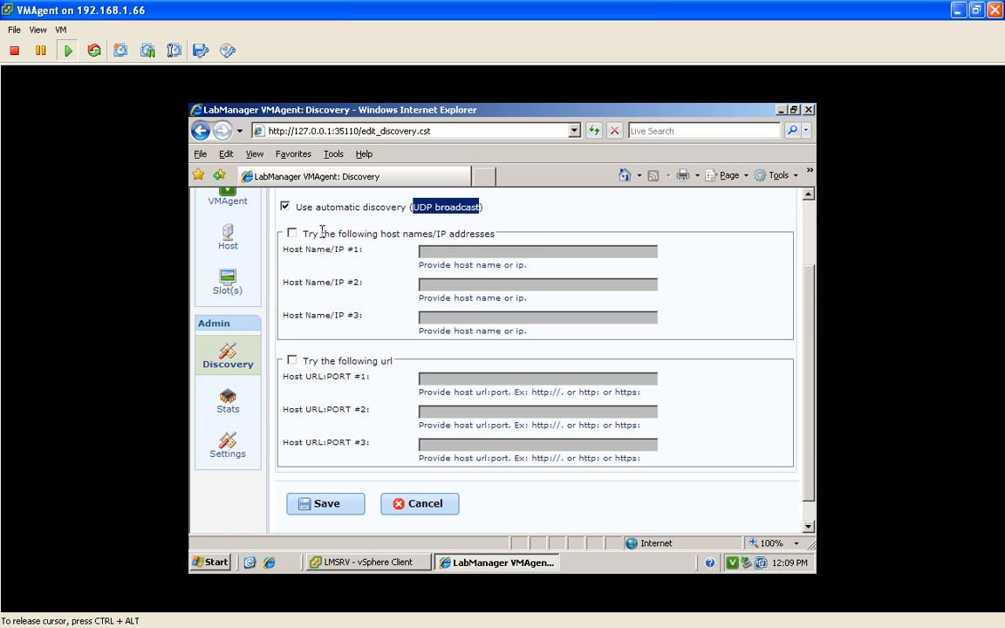
left_click_drag(808, 298, 794, 225)
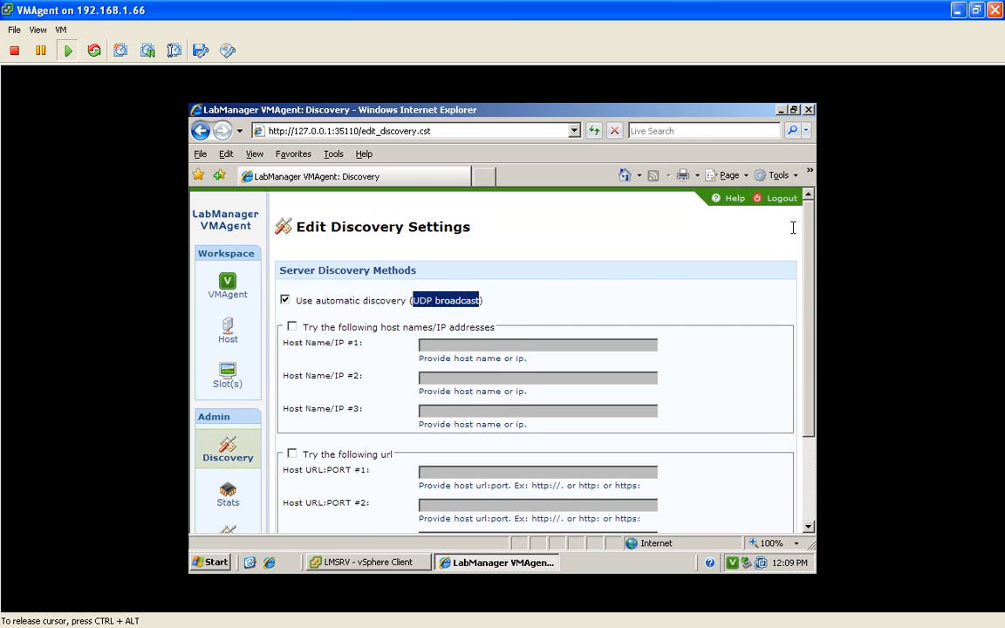
left_click(291, 328)
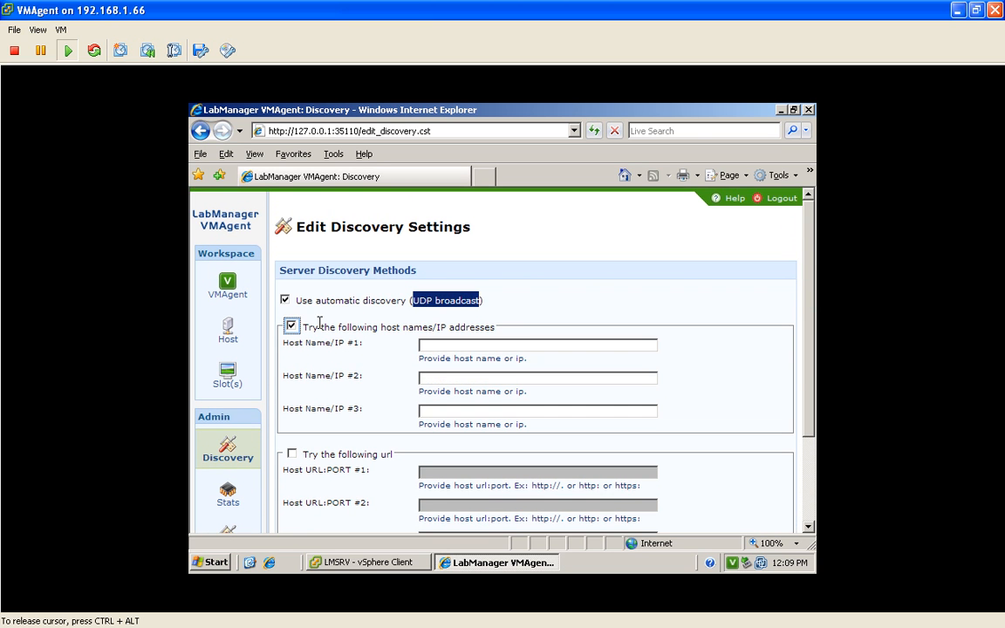
left_click(442, 346)
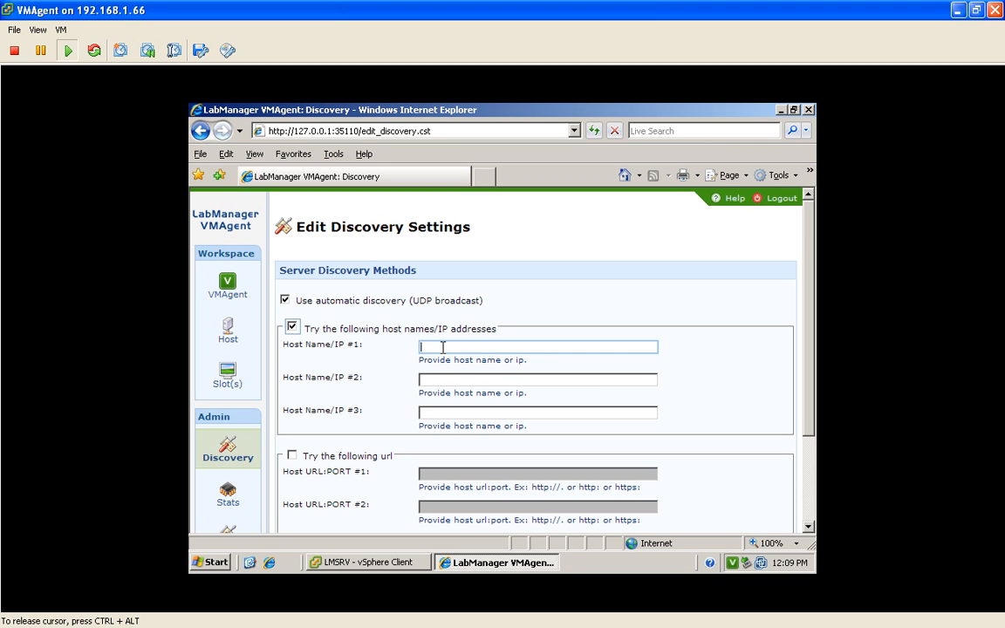
type("192.168.1.99")
left_click_drag(805, 352, 804, 482)
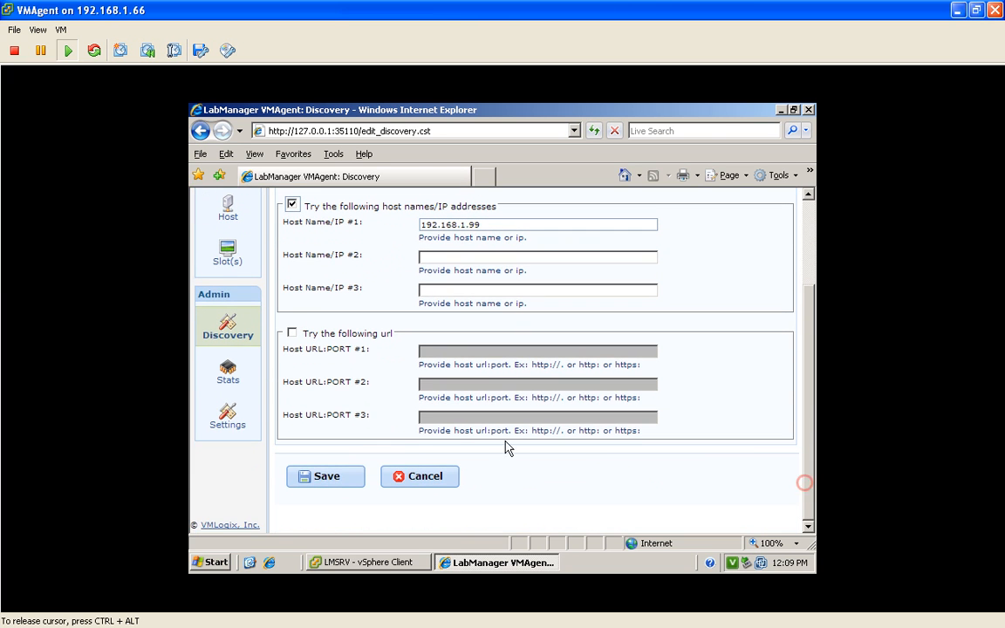
left_click(326, 475)
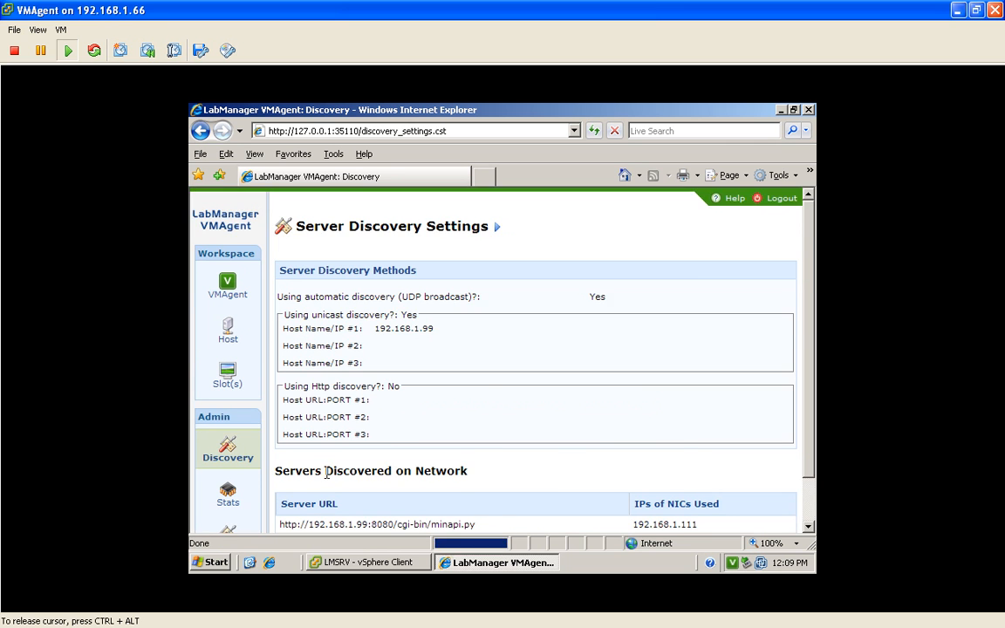
Step: Examine the servers discovered on the network and the registration messages on the VMAgent home page
scroll(478, 373, "down", 1)
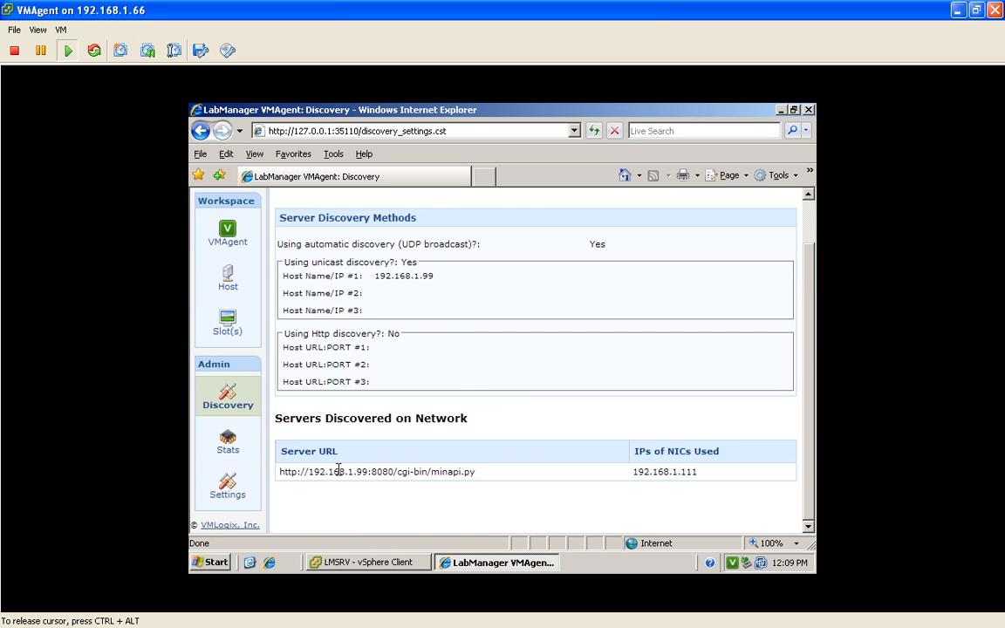
left_click_drag(279, 471, 478, 471)
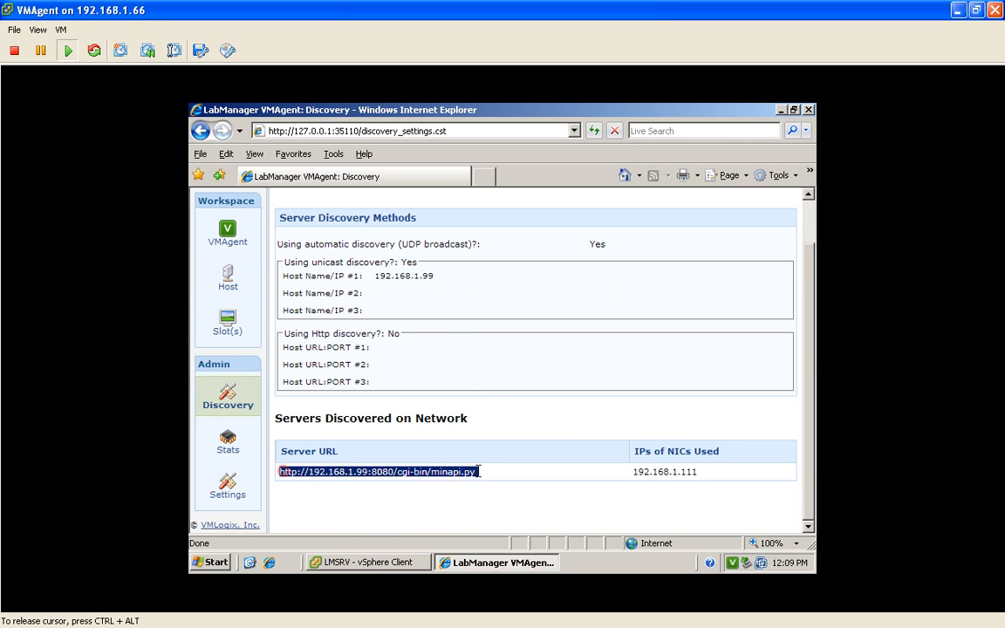
left_click(651, 468)
left_click(226, 232)
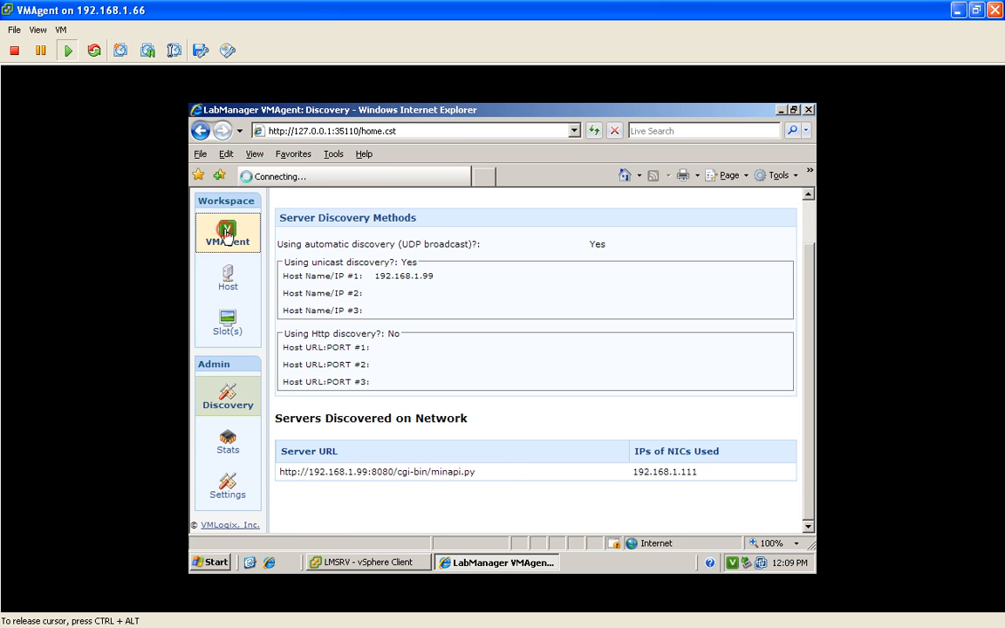
scroll(436, 384, "down", 4)
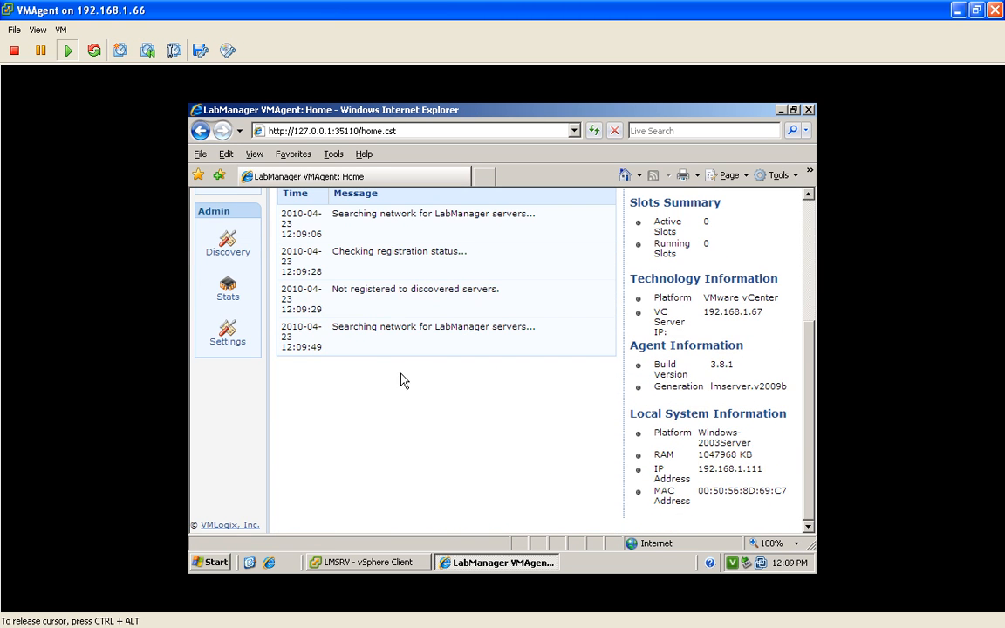
left_click_drag(331, 251, 459, 253)
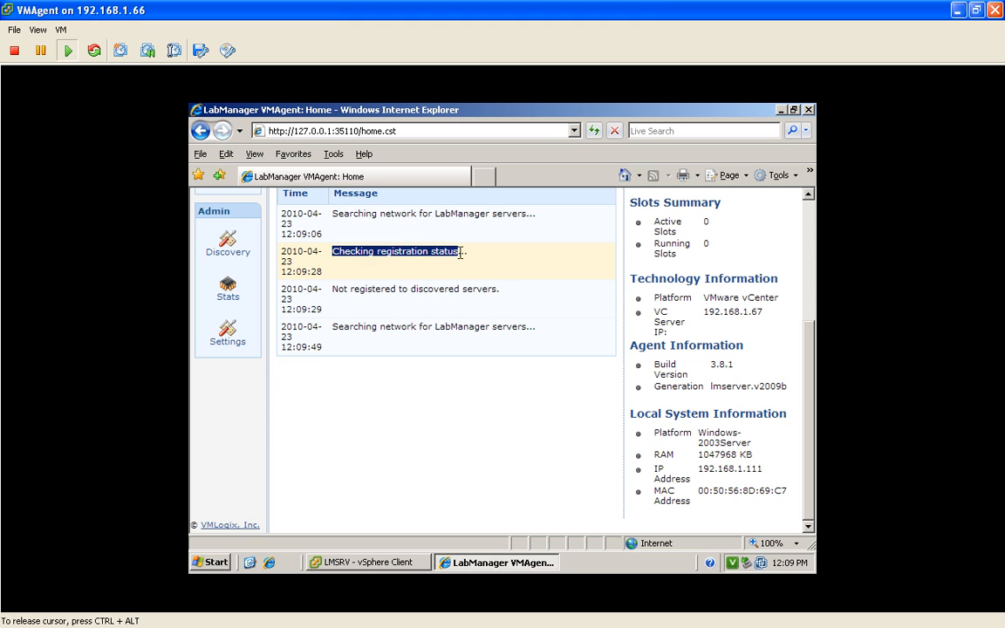
left_click_drag(330, 289, 524, 290)
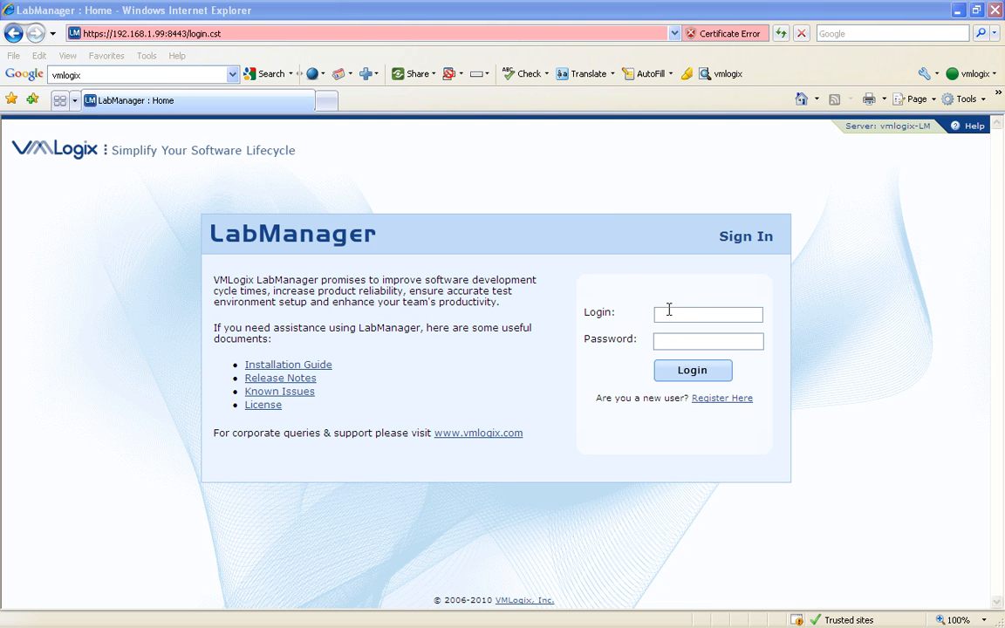
Step: Switch to the LabManager web console at 192.168.1.99 and log in as admin
left_click(681, 312)
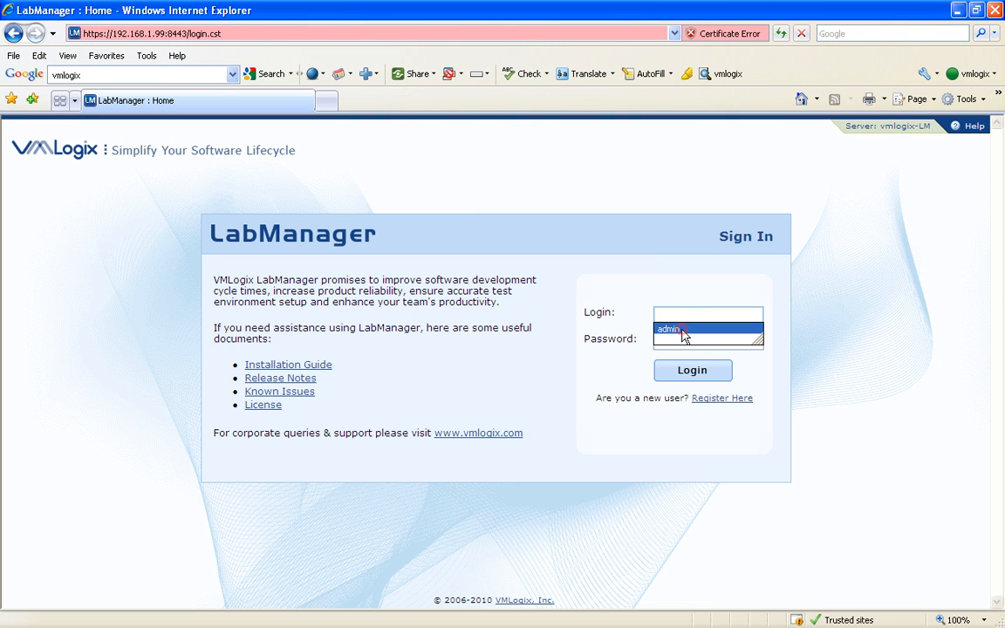
left_click(683, 330)
left_click(692, 370)
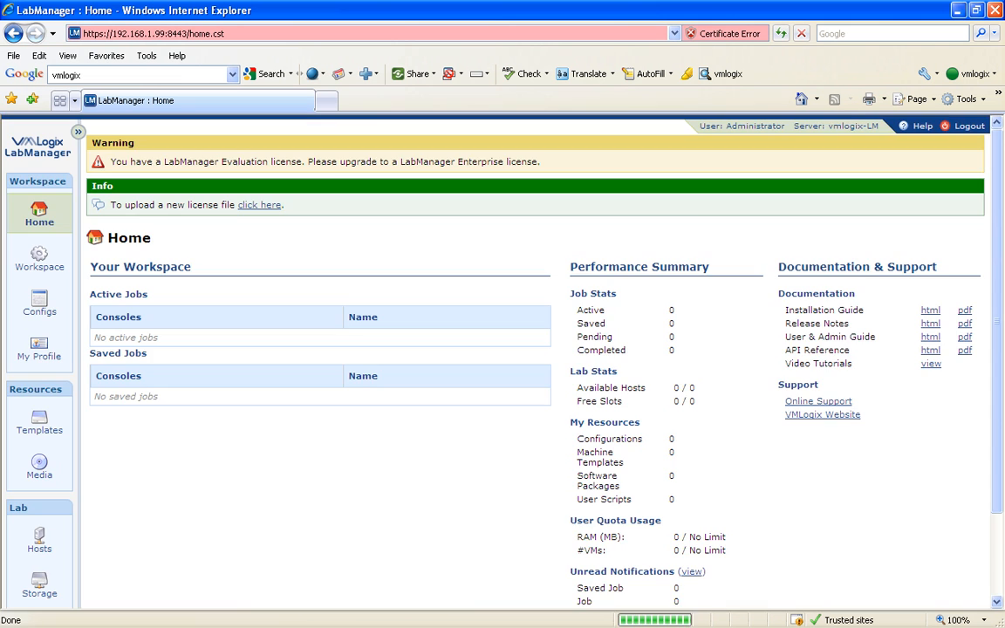
Step: Expand the full navigation, go to the lab's registered hosts and open the list of unregistered hosts to add
scroll(291, 393, "down", 3)
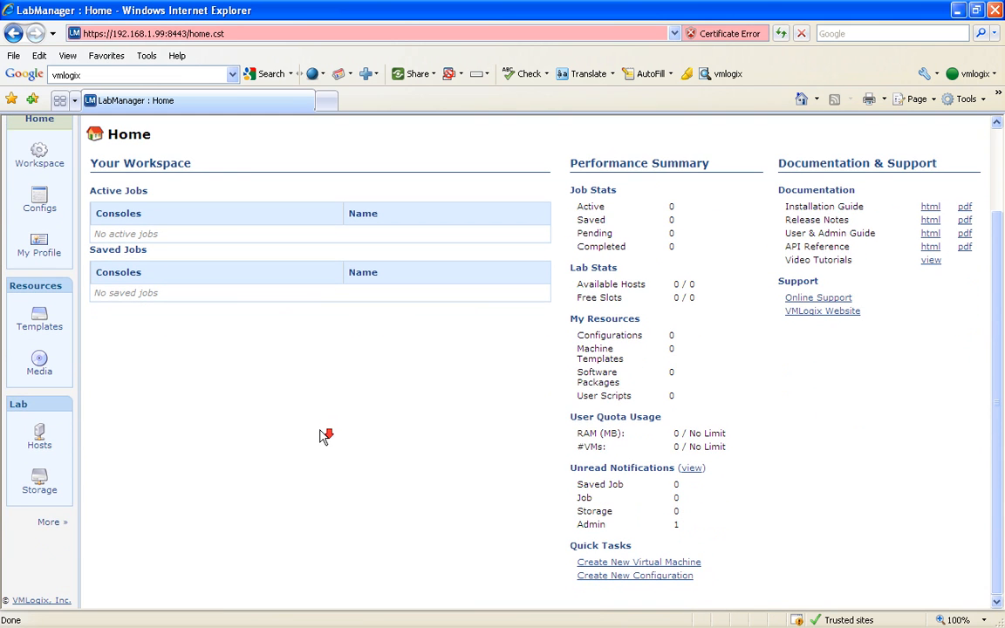
left_click(54, 521)
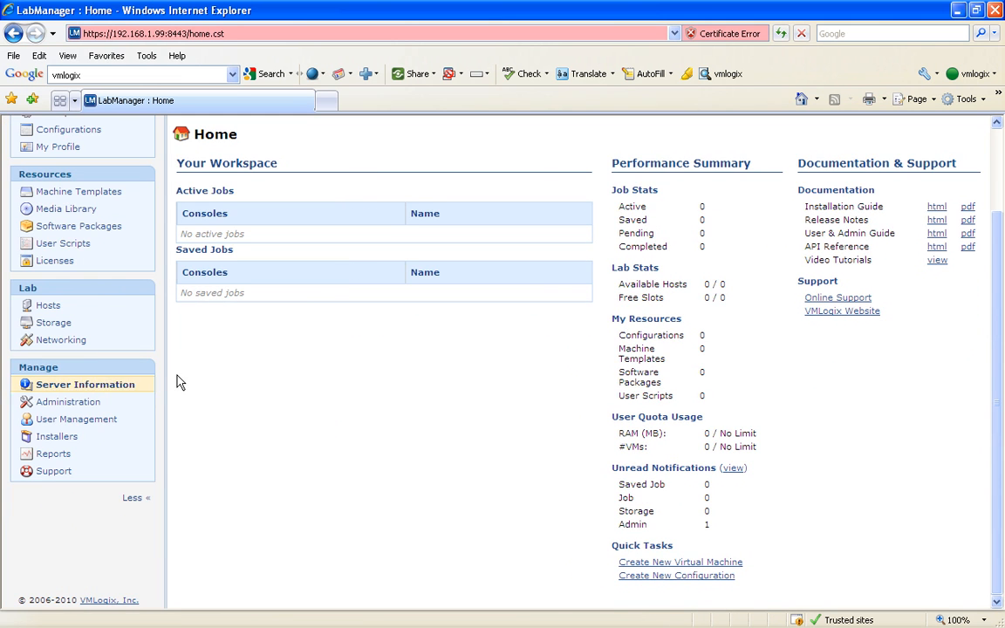
left_click(50, 307)
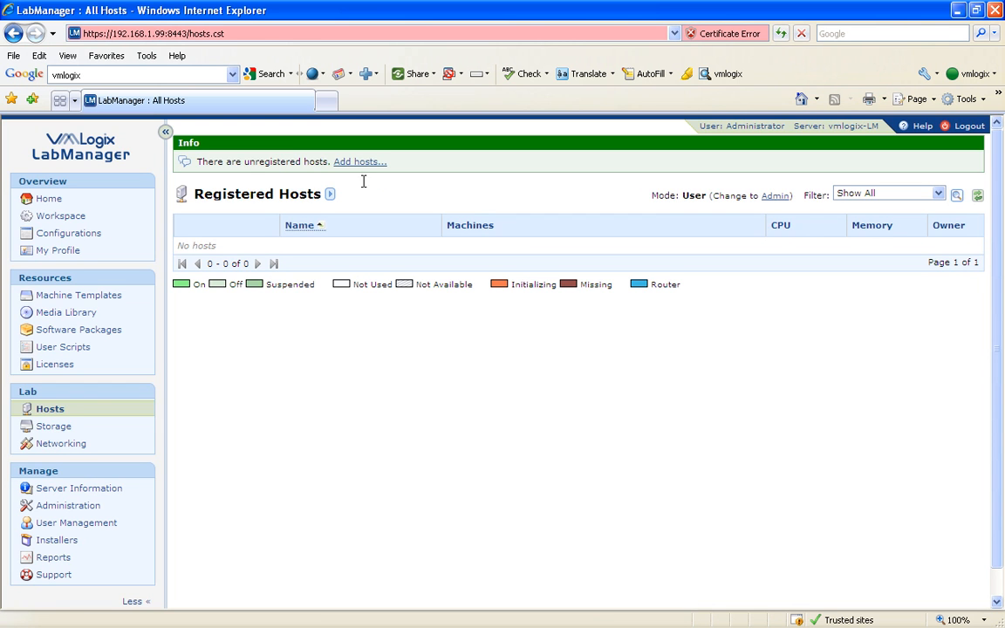
left_click_drag(193, 161, 347, 168)
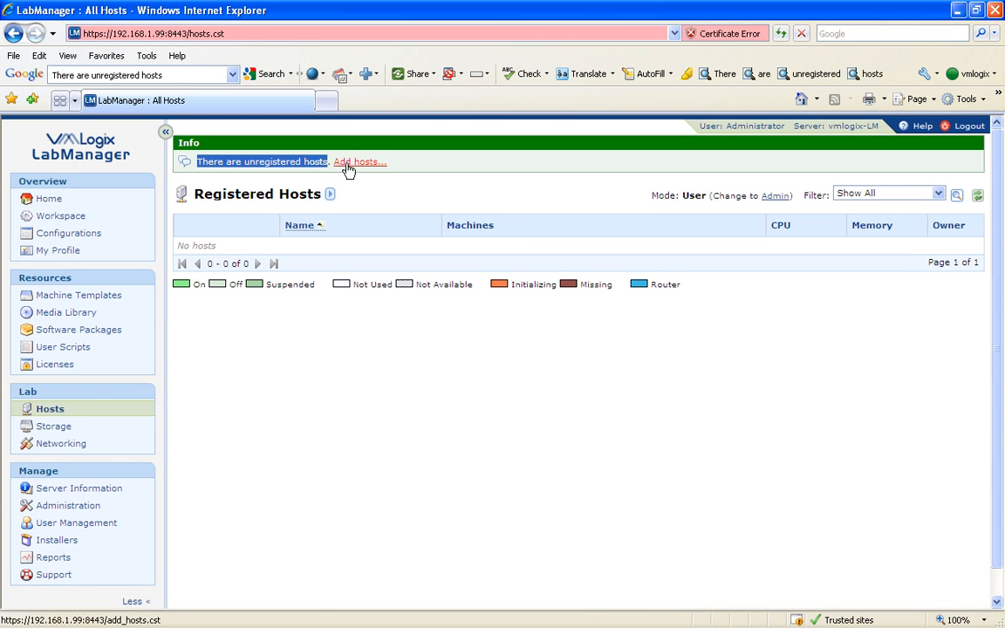
left_click(347, 165)
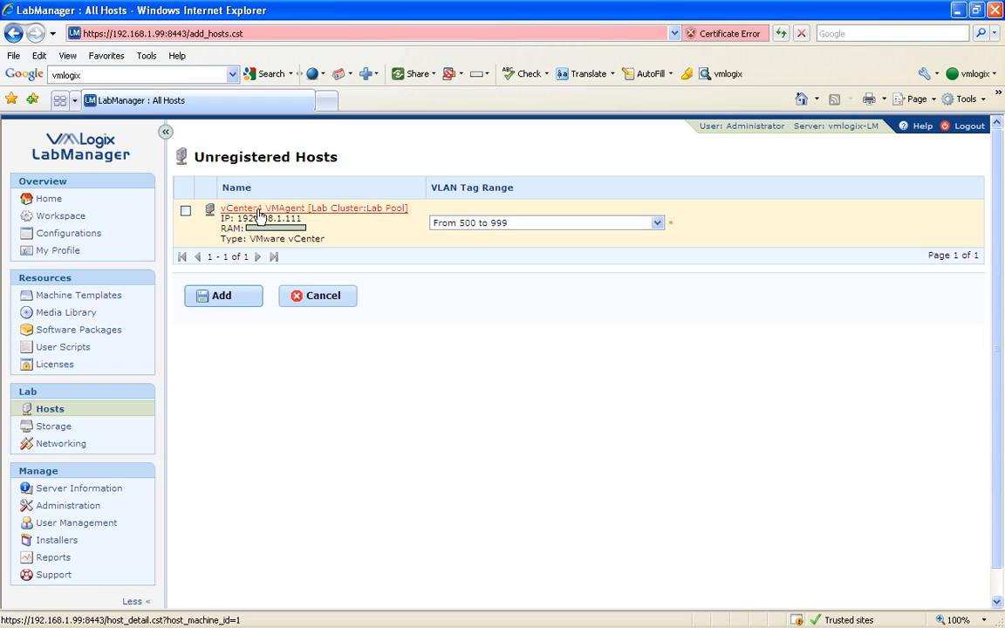
Step: Add the unregistered host vCenter4 VMAgent [Lab Cluster:Lab Pool] with the VLAN tag range from 500 to 999
left_click(185, 210)
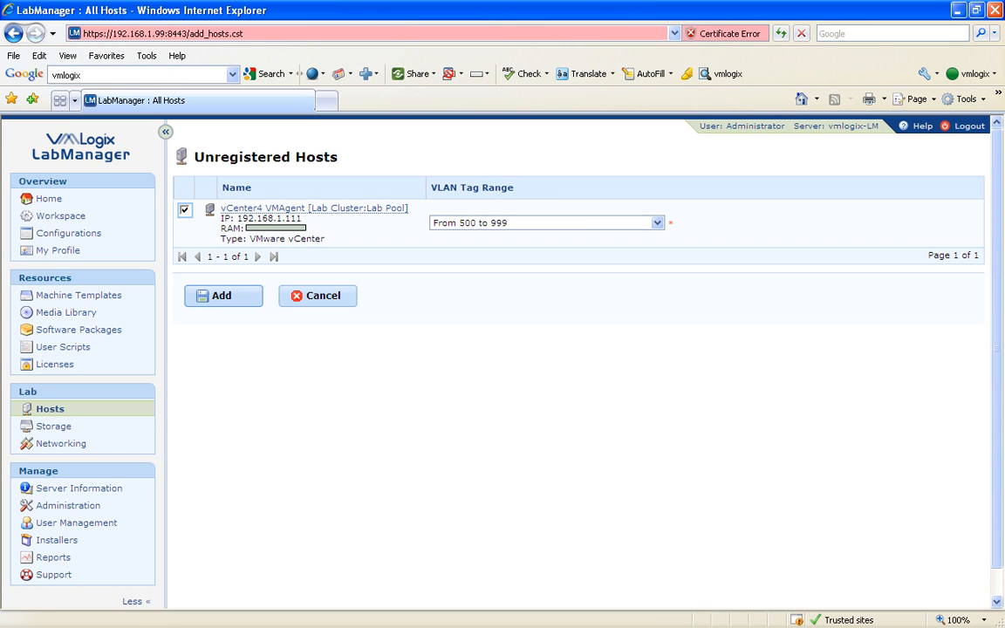
left_click_drag(515, 186, 434, 184)
left_click(557, 188)
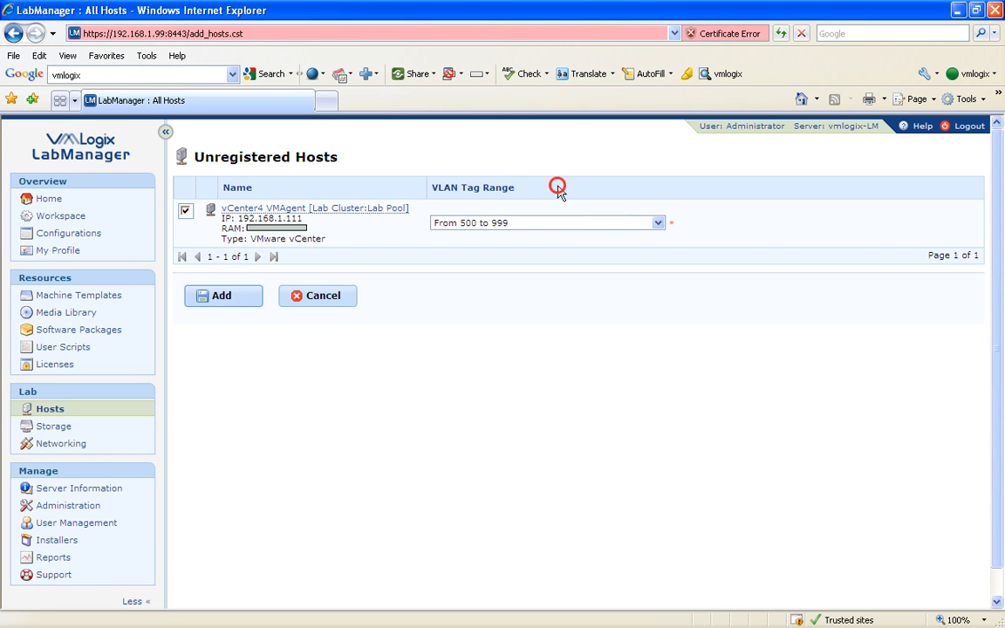
left_click(656, 224)
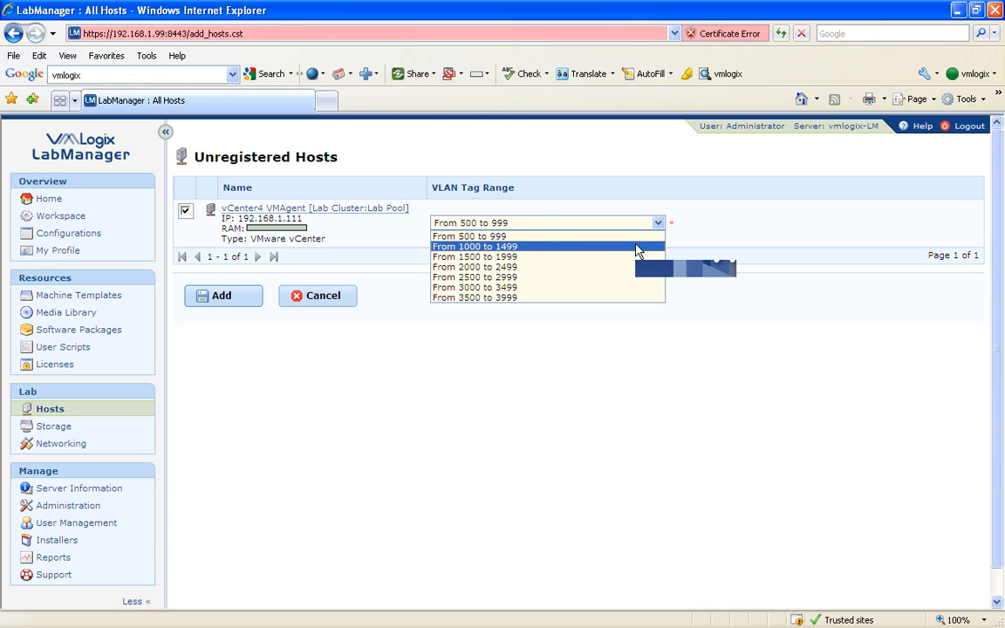
left_click(539, 236)
left_click(216, 293)
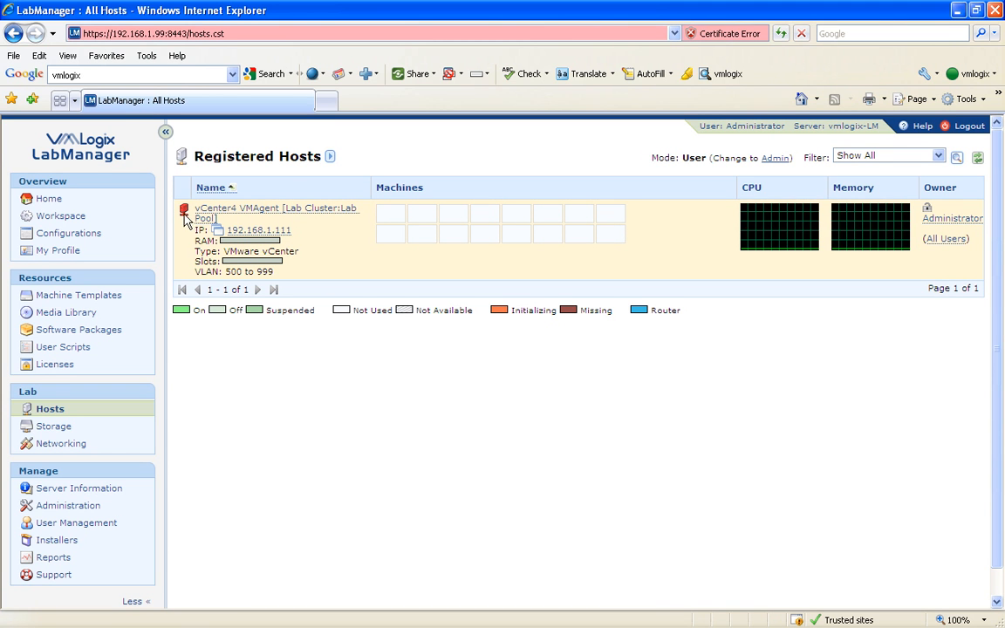
mouse_move(183, 218)
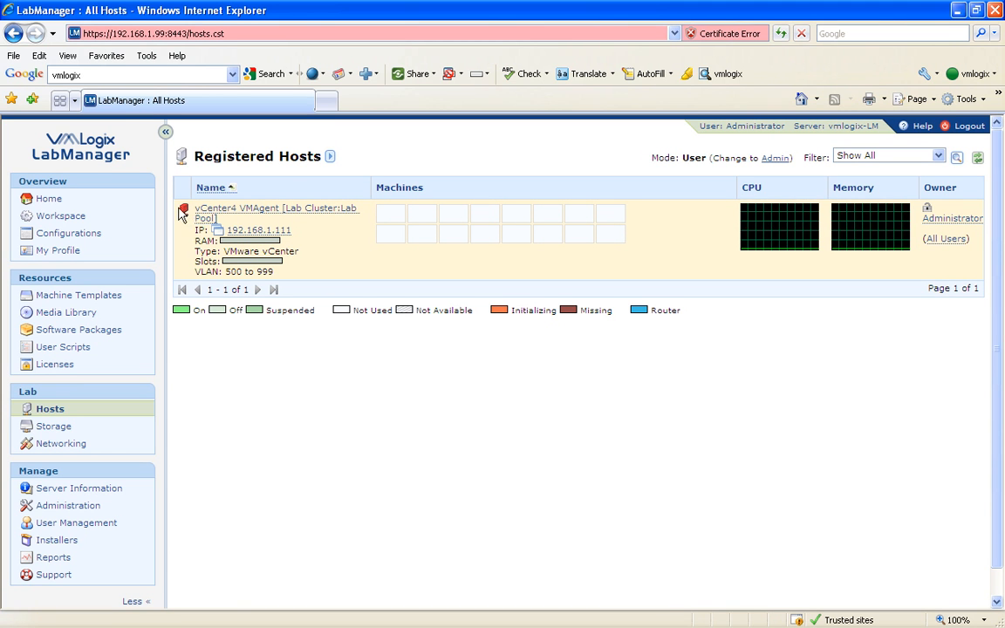
Step: Refresh the registered hosts and examine the vCenter4 VMAgent host's pool machines, network list and VMAgent details
left_click(977, 159)
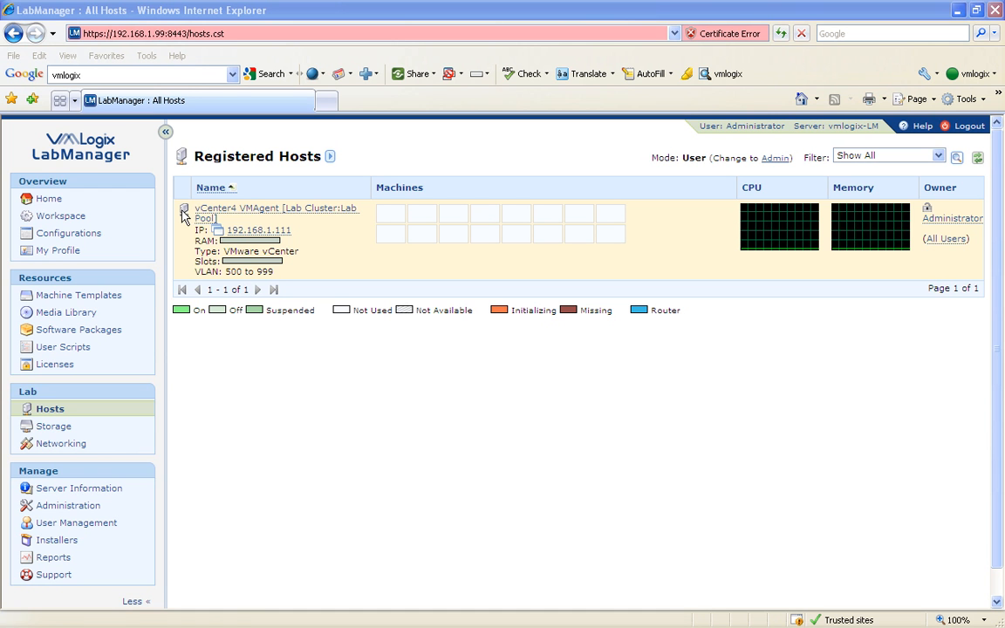
left_click(261, 212)
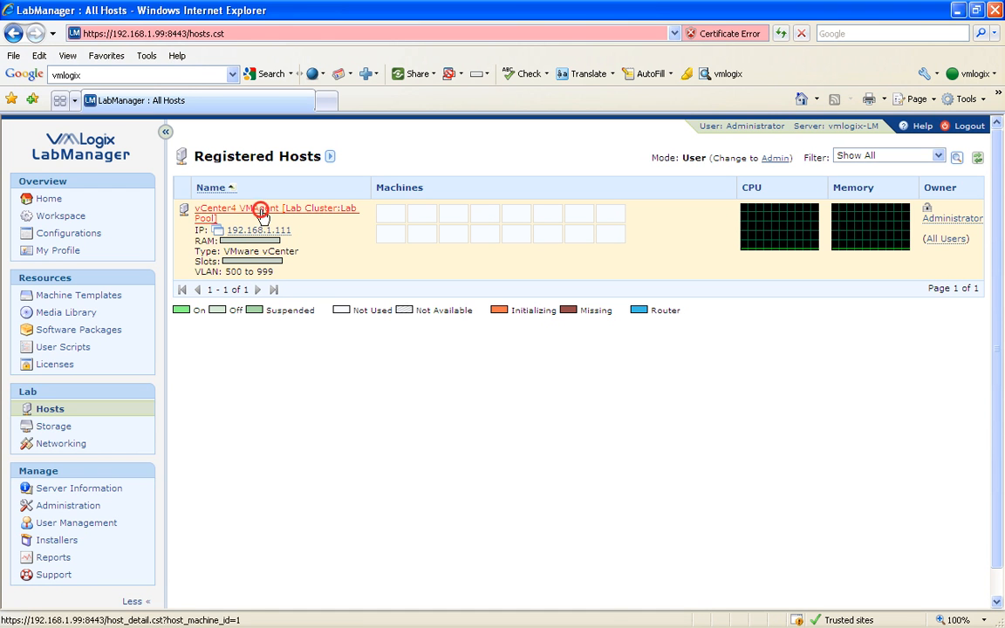
scroll(388, 390, "down", 3)
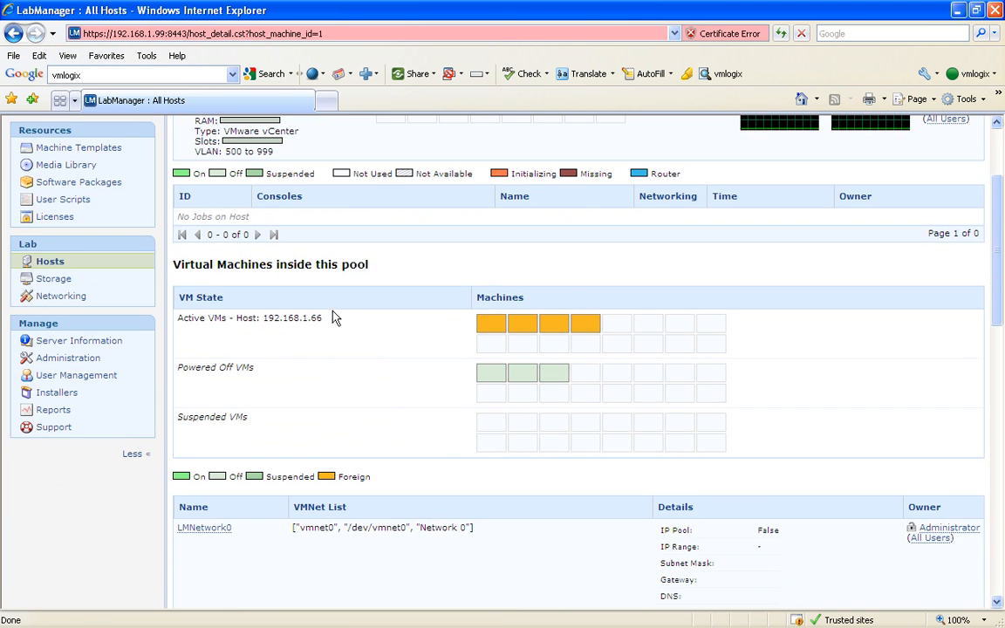
left_click_drag(329, 317, 236, 319)
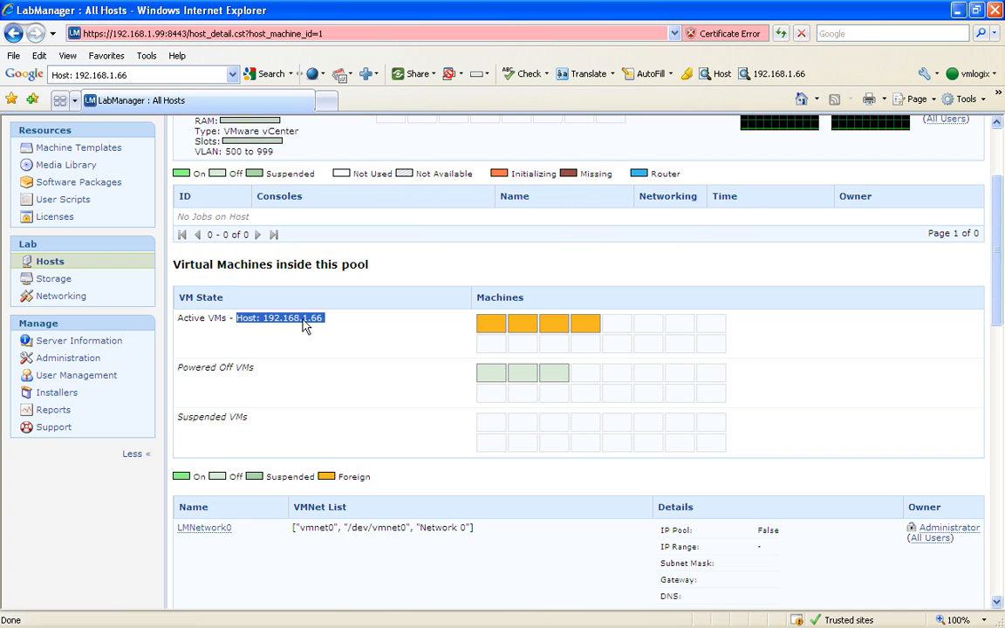
scroll(306, 322, "down", 6)
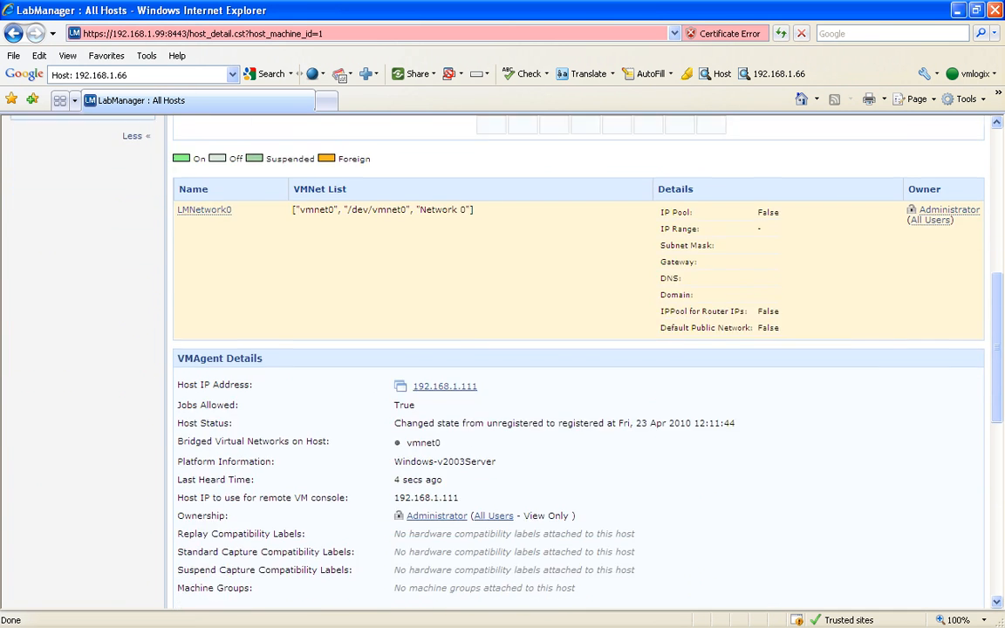
scroll(488, 328, "down", 1)
scroll(488, 328, "up", 7)
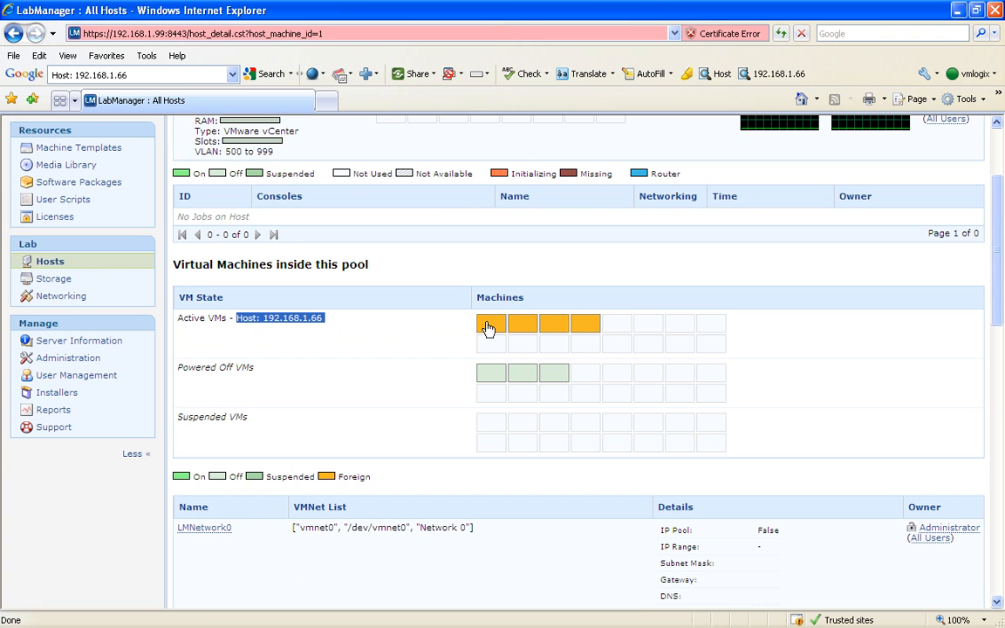
mouse_move(533, 327)
scroll(898, 245, "up", 3)
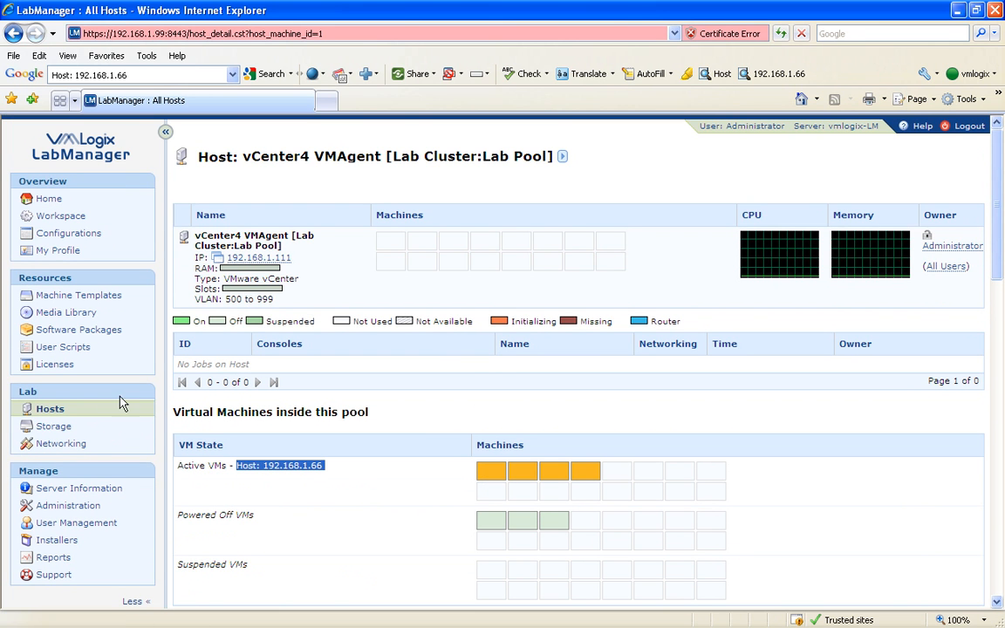
Step: Go to the lab's storage and start adding a new additional storage
left_click(59, 426)
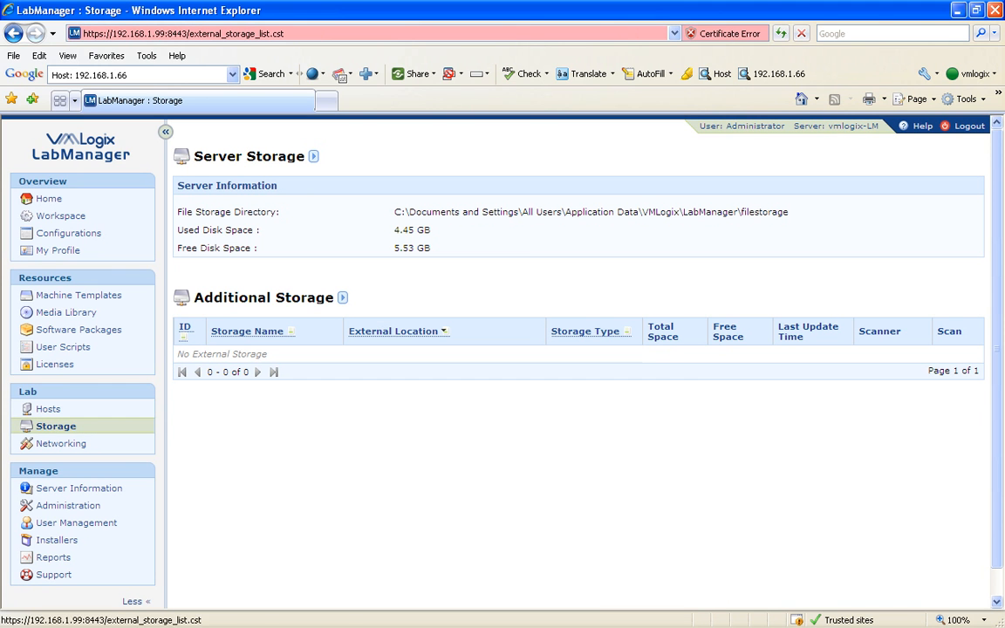
left_click(342, 297)
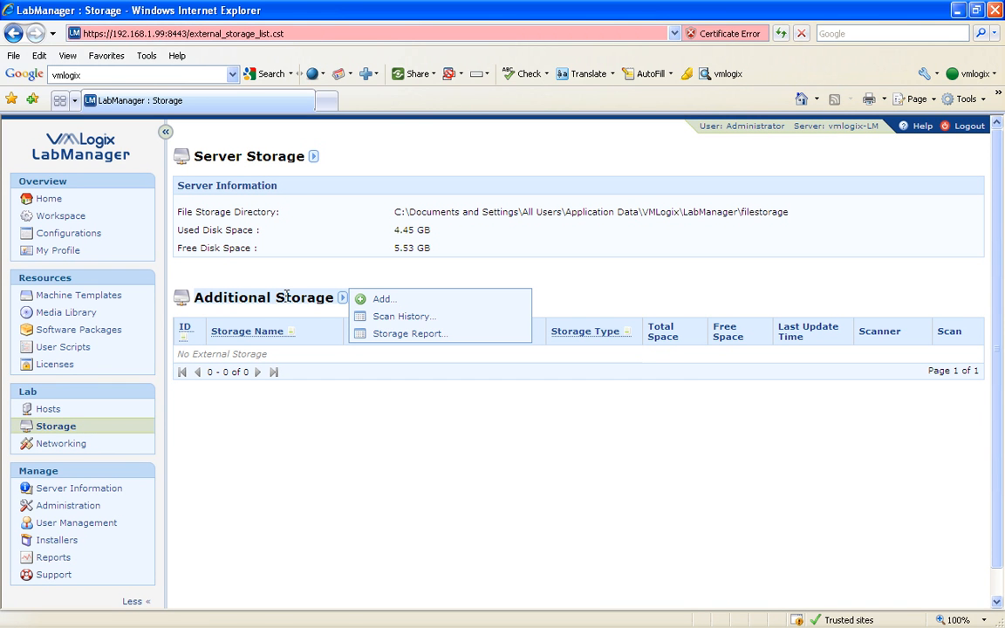
left_click(385, 299)
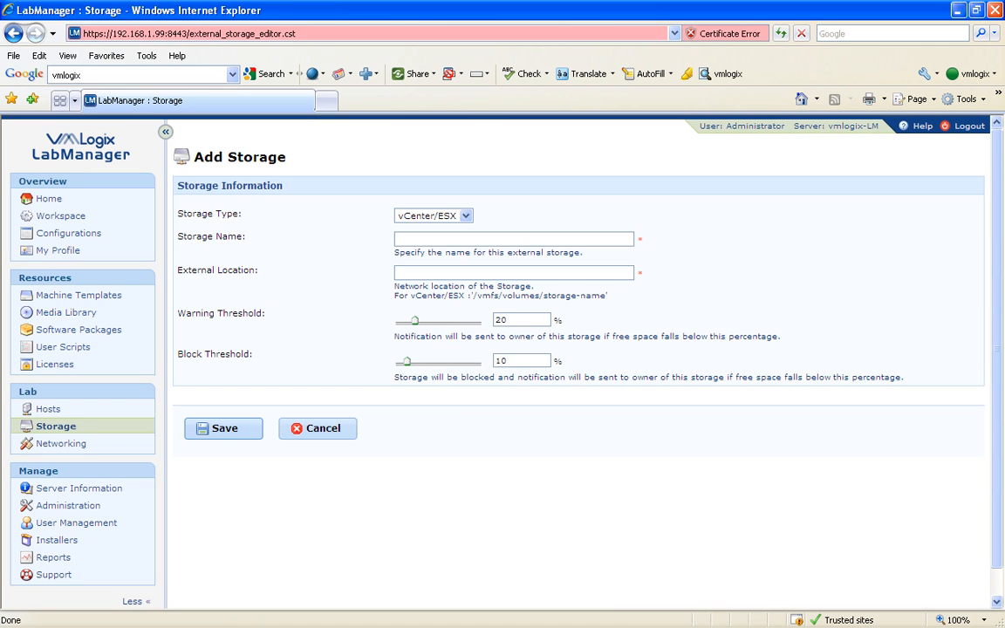
Step: Switch to the vSphere Client, browse the ISCSISHARE datastore and look into its ISO folder, then close the datastore browser
key("alt+Tab")
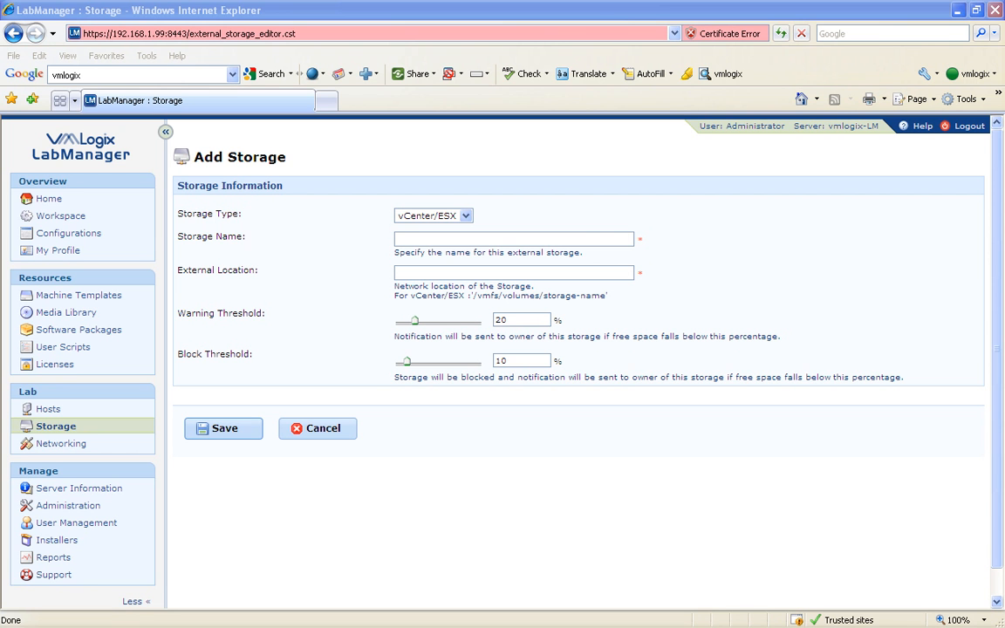
key("alt+Tab")
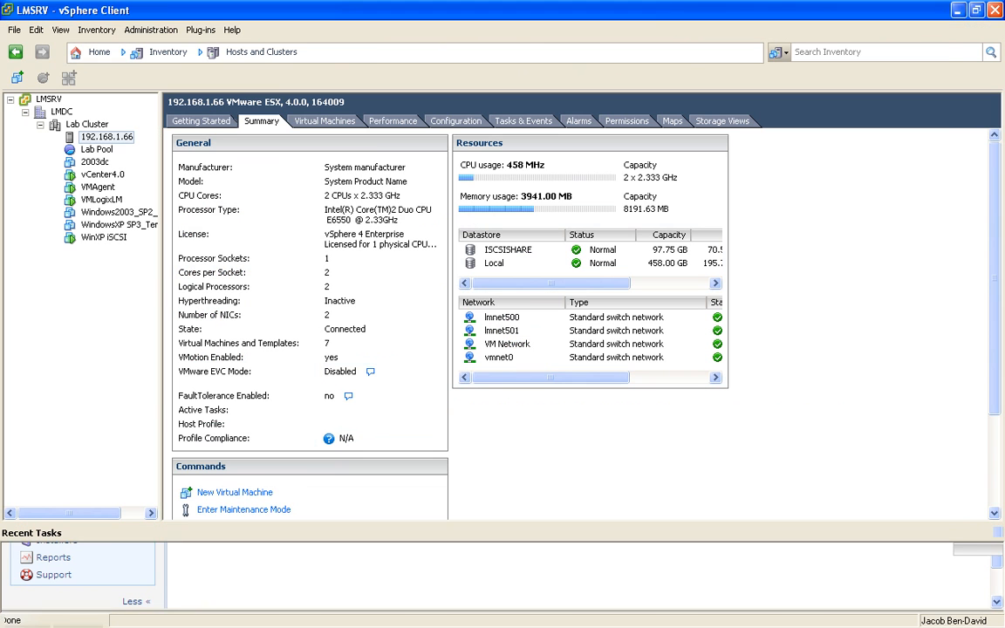
left_click(512, 251)
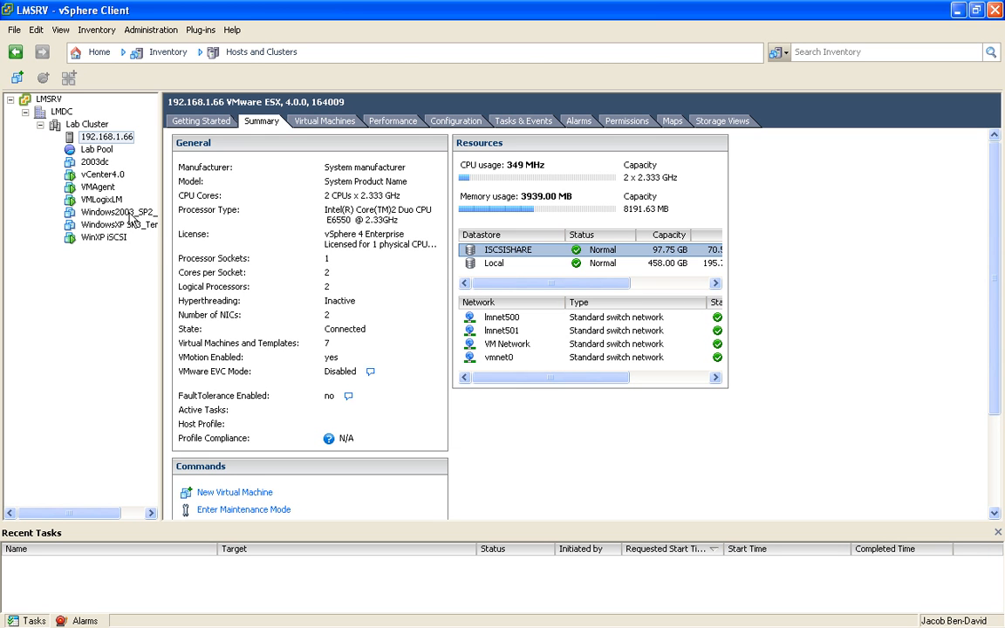
left_click(492, 251)
right_click(491, 251)
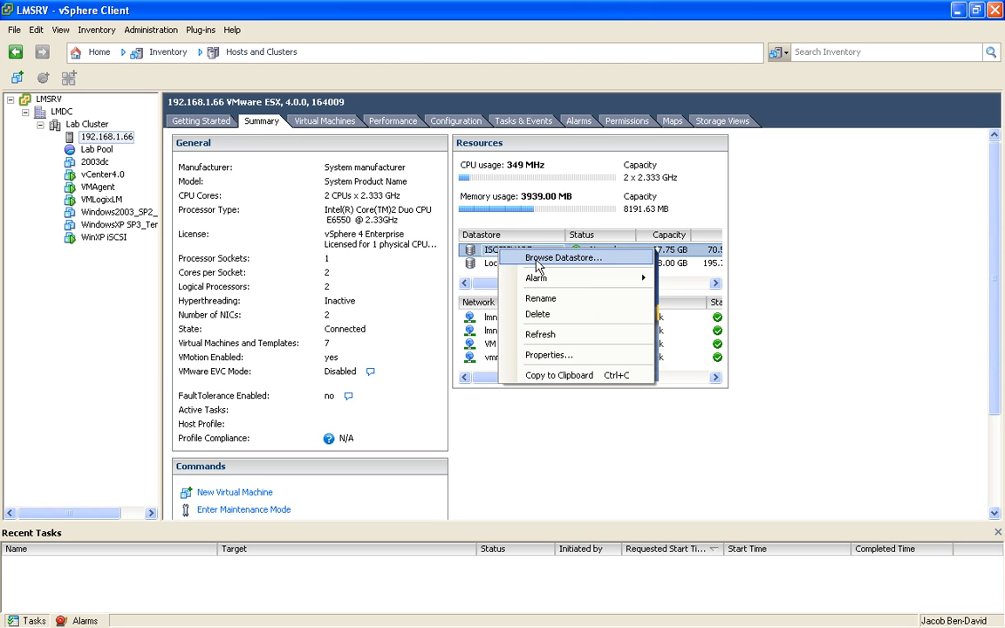
left_click(524, 257)
left_click(217, 244)
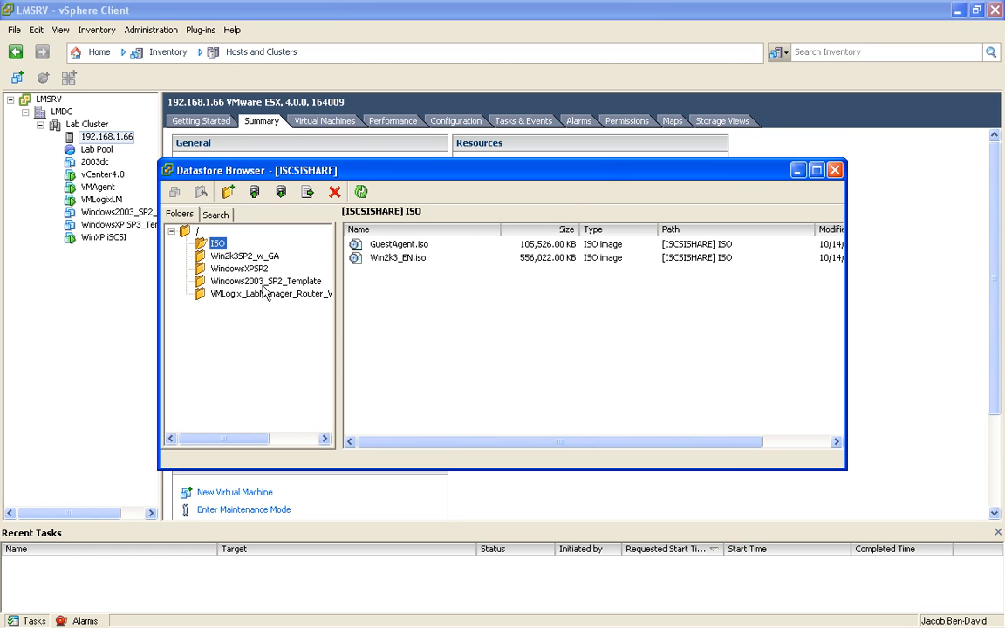
left_click(835, 171)
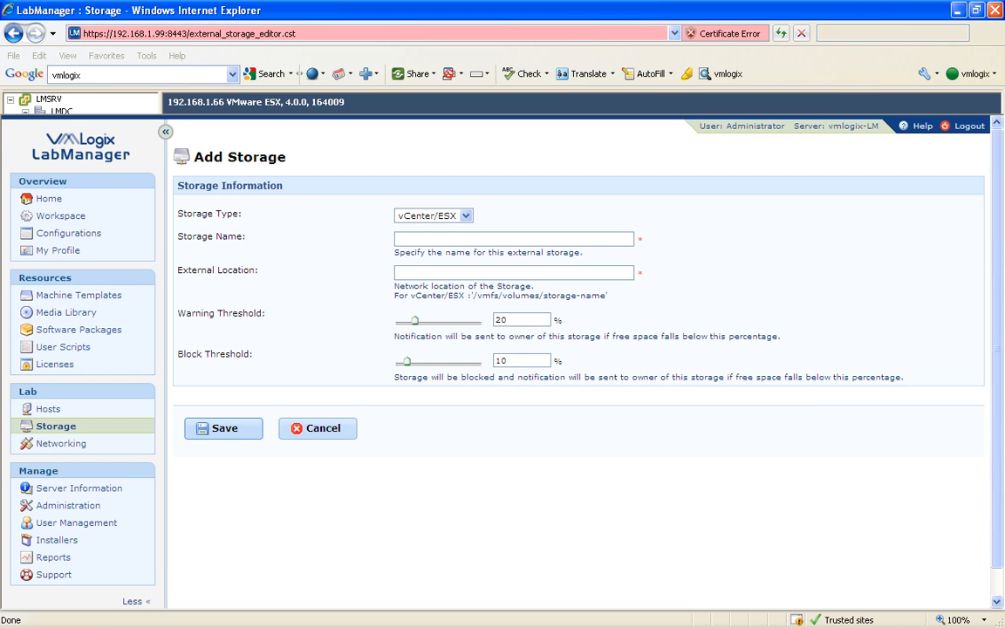
Step: Return to LabManager and name the new vCenter/ESX storage "iscsi share"
left_click(420, 238)
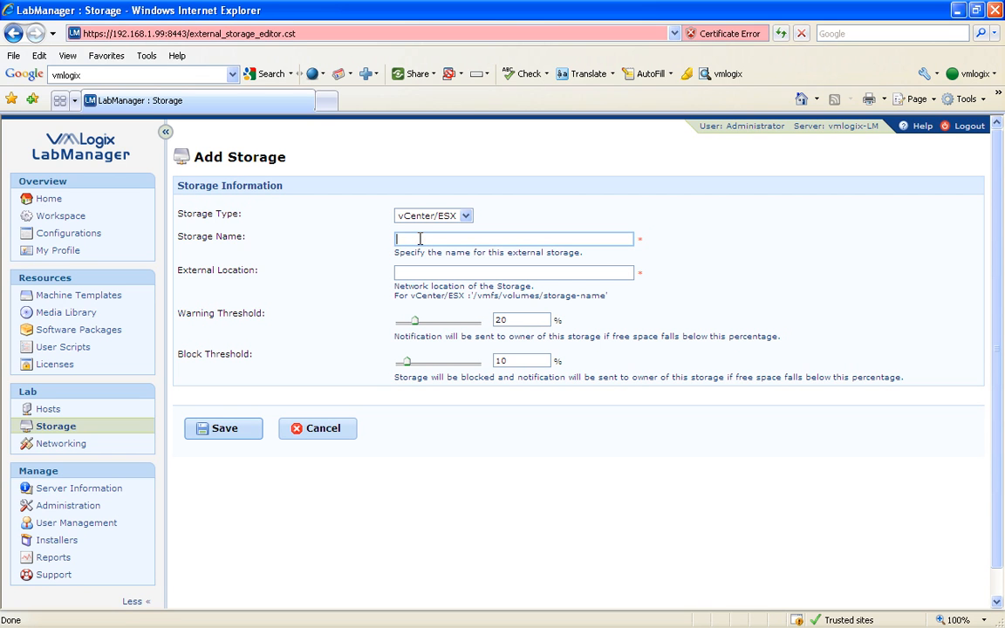
type("iscsi share")
key("Tab")
Step: Set the external location to /vmfs/volumes/ISCSISHARE, adapting the sample vCenter/ESX path to the datastore name shown in the vSphere Client
left_click_drag(611, 296, 471, 297)
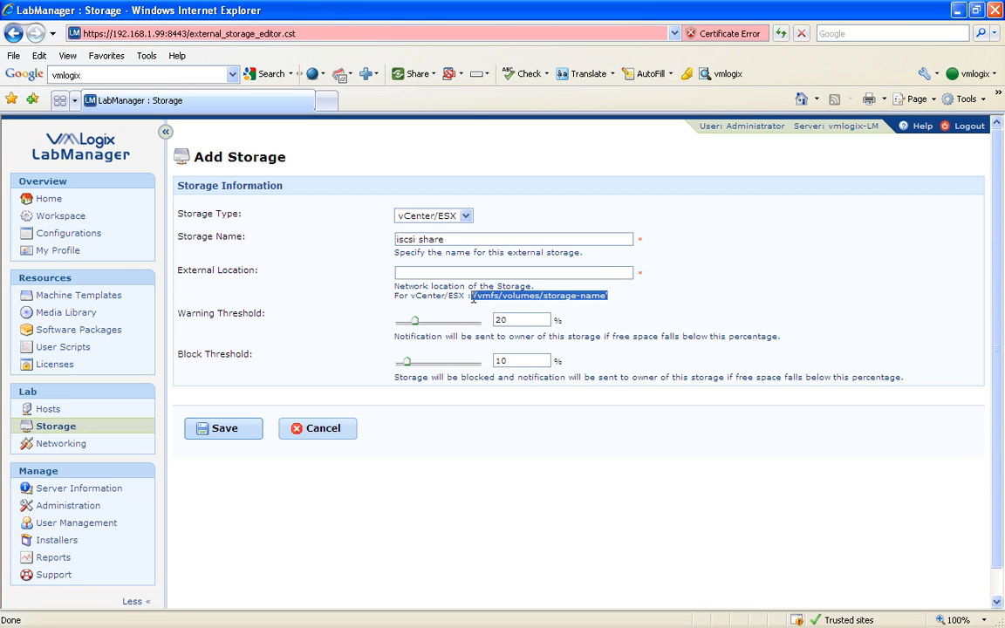
right_click(473, 295)
left_click(520, 319)
left_click(458, 271)
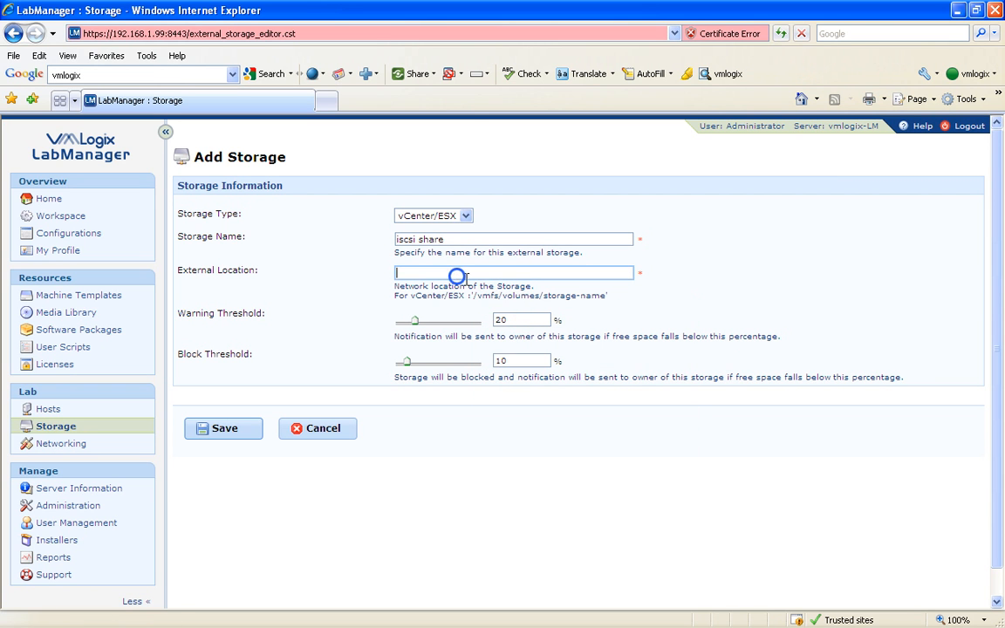
right_click(458, 273)
left_click(502, 336)
key("BackSpace")
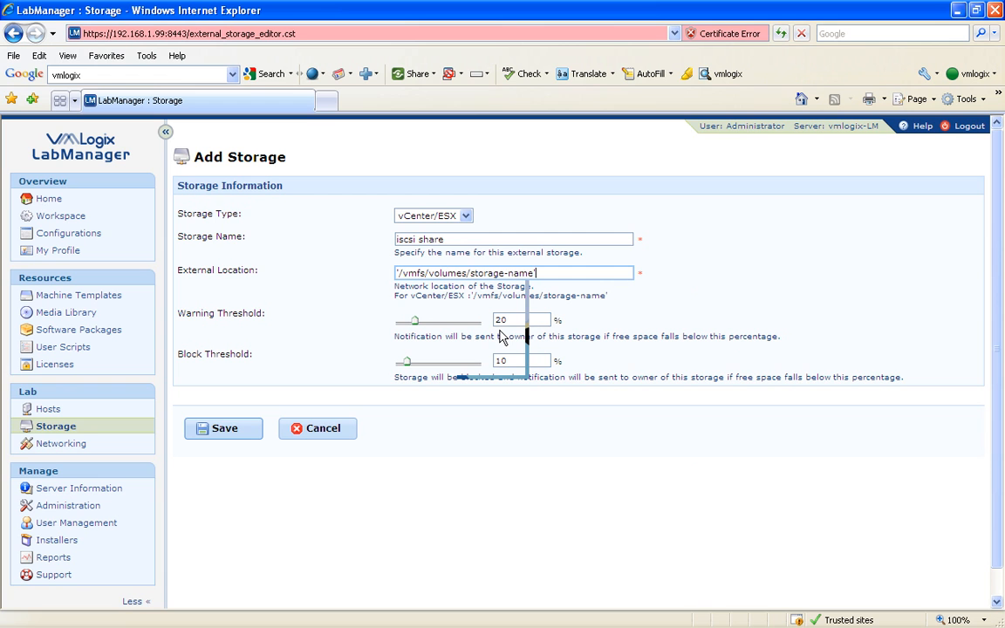
key("BackSpace")
key("BackSpace")
key("BackSpace")
key("BackSpace")
key("BackSpace")
key("BackSpace")
key("BackSpace")
key("BackSpace")
key("BackSpace")
key("BackSpace")
key("BackSpace")
key("BackSpace")
key("Home")
key("Delete")
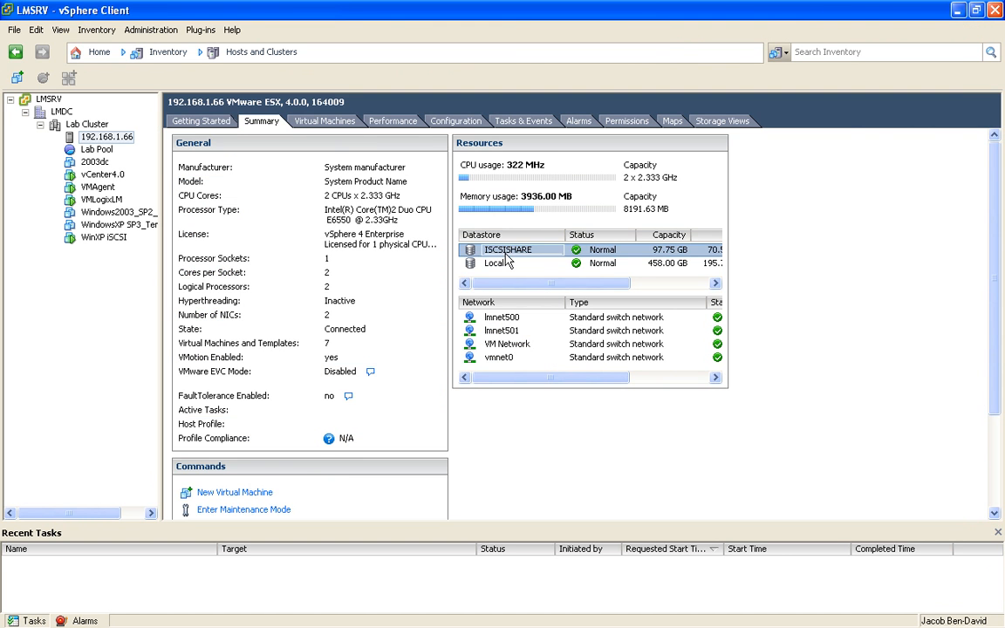
left_click(528, 250)
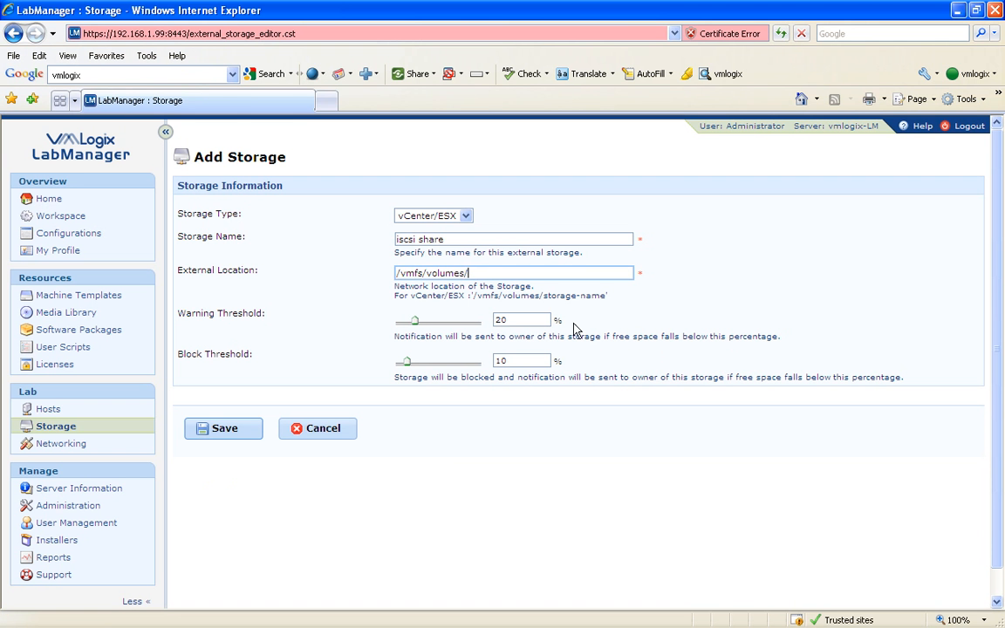
type("ISCSISHARE")
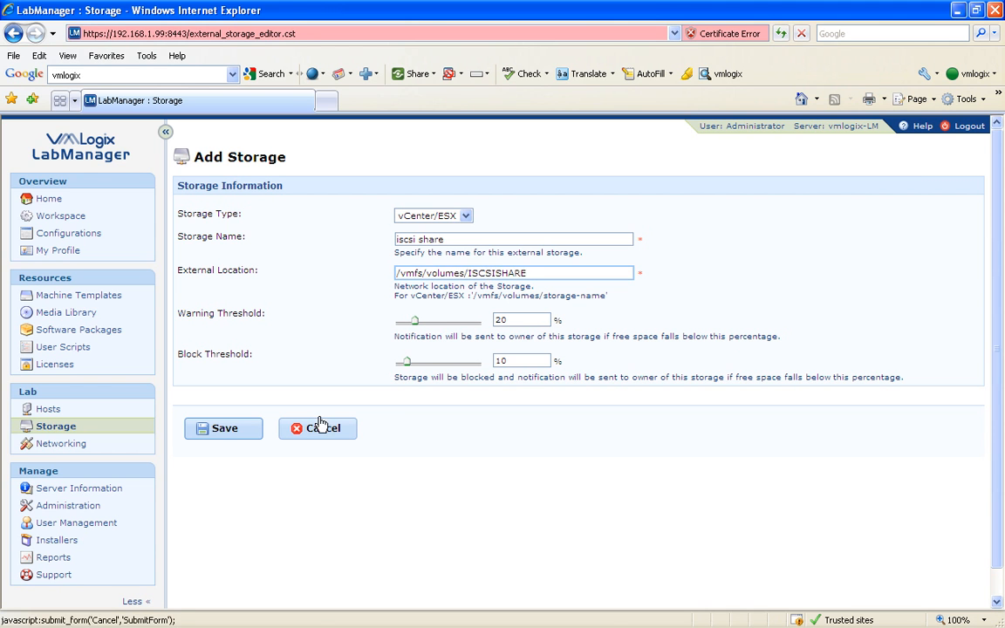
Step: Save the iscsi share storage and re-scan it from the storage list
left_click(224, 429)
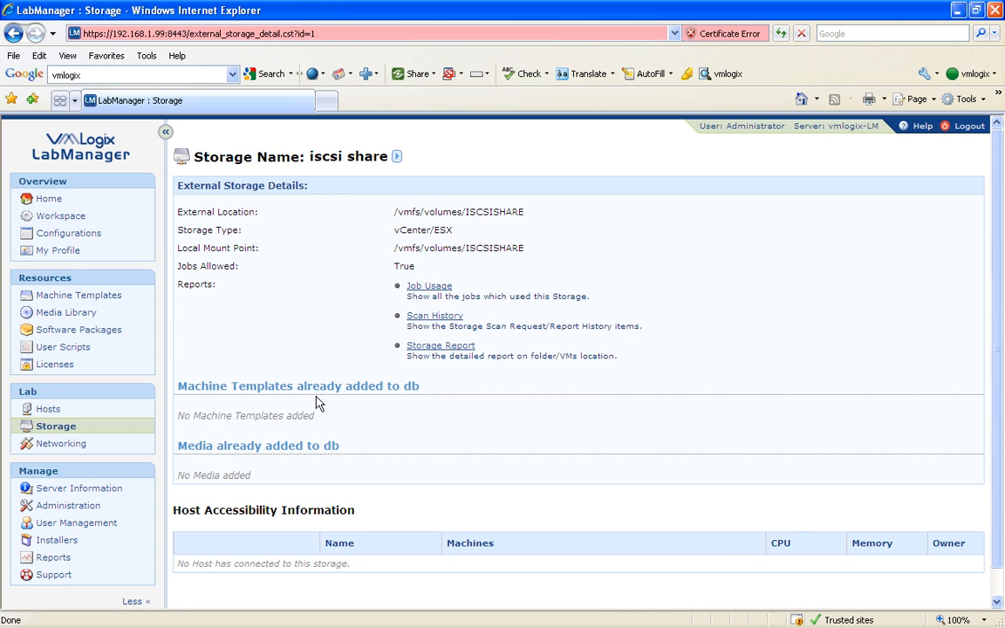
left_click(68, 425)
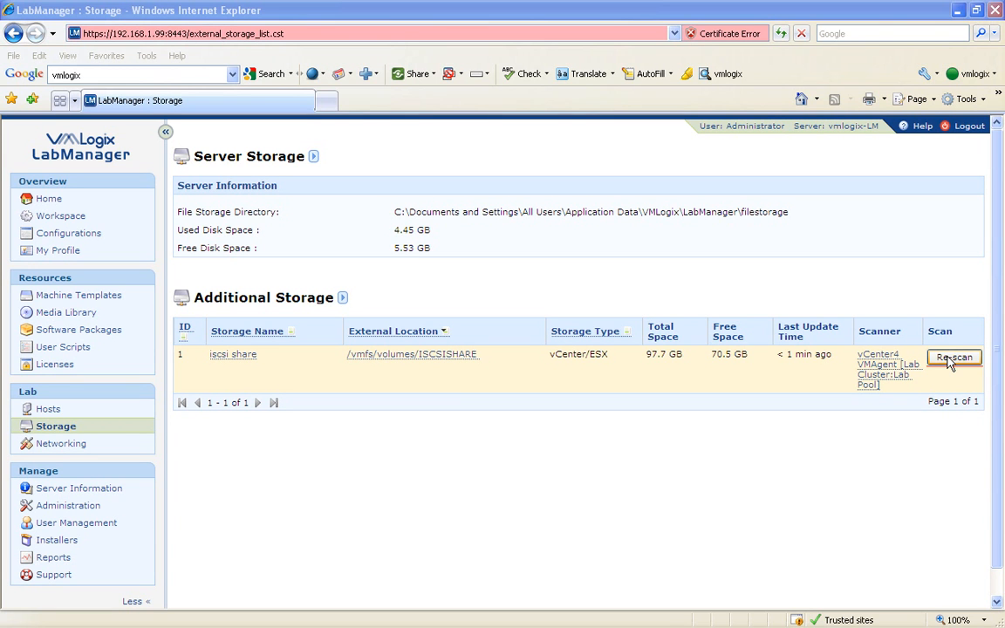
left_click(950, 358)
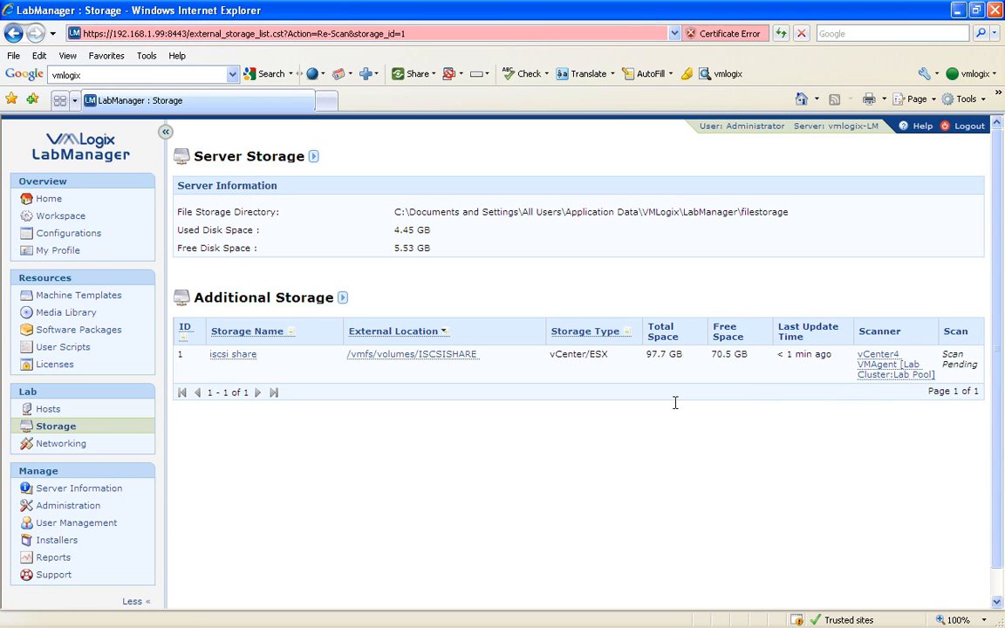